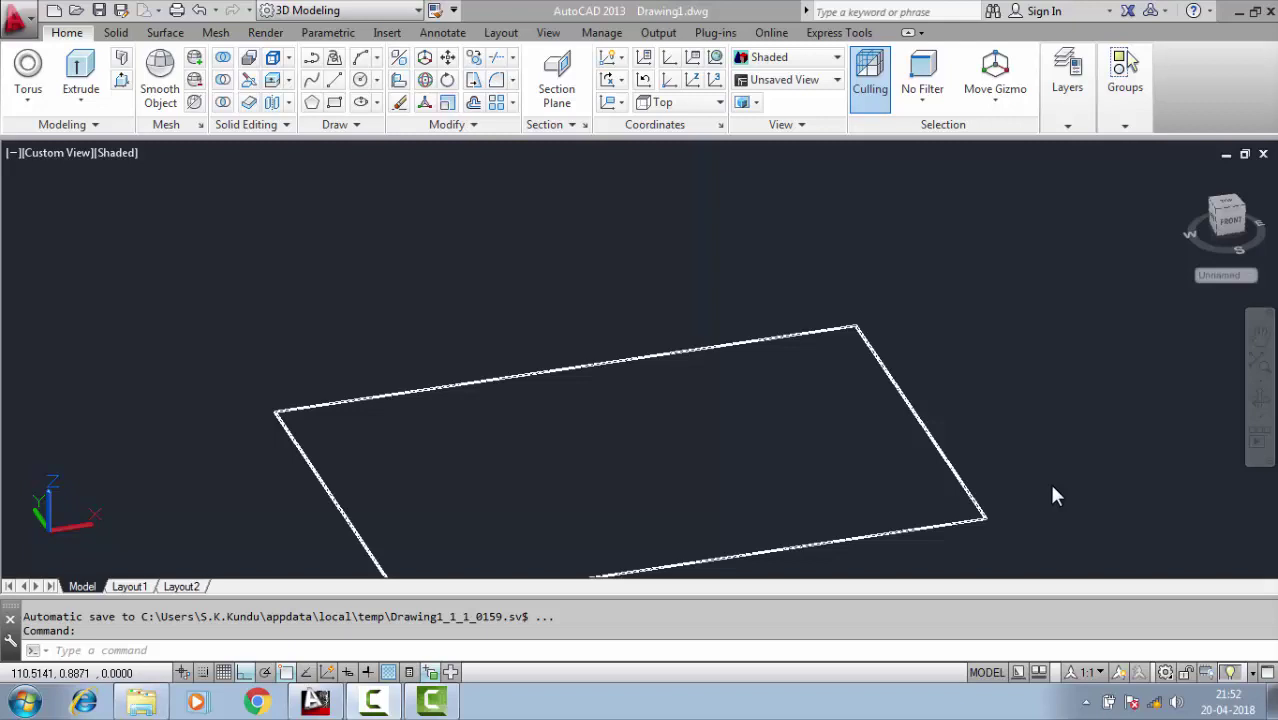
Step: Switch the viewport to the Top view and draw a rectangle
click(52, 155)
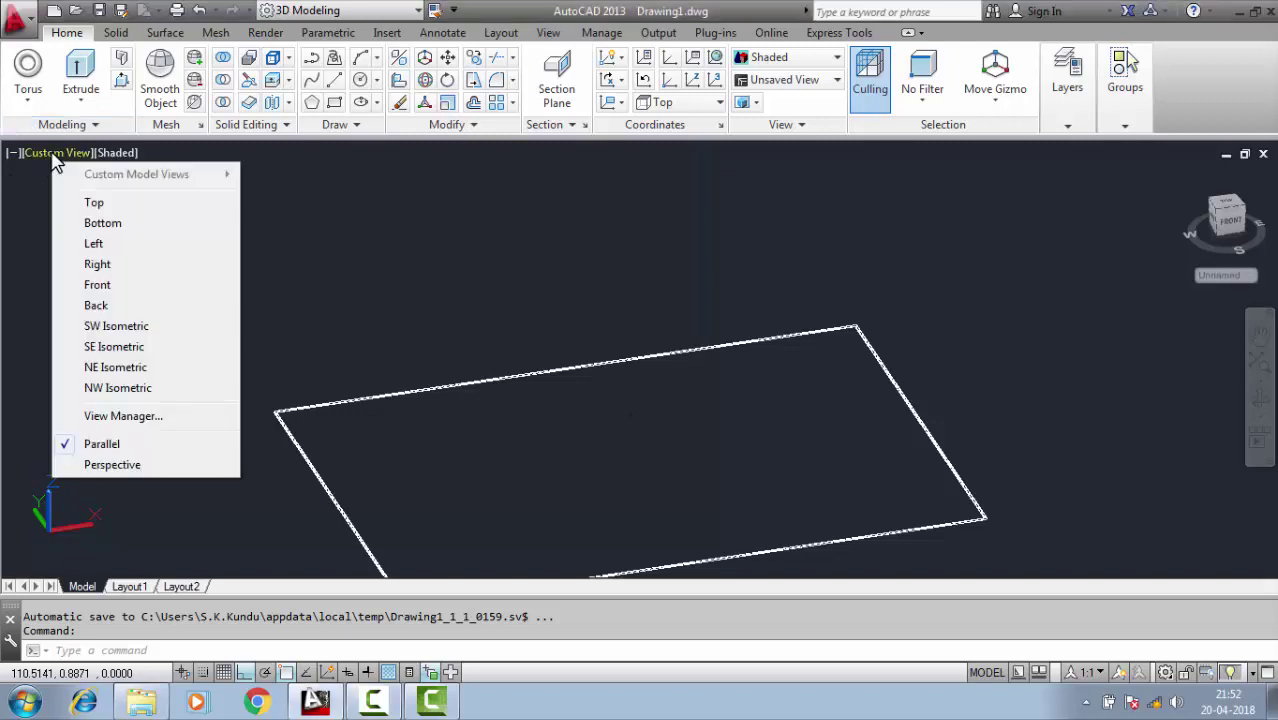
click(93, 203)
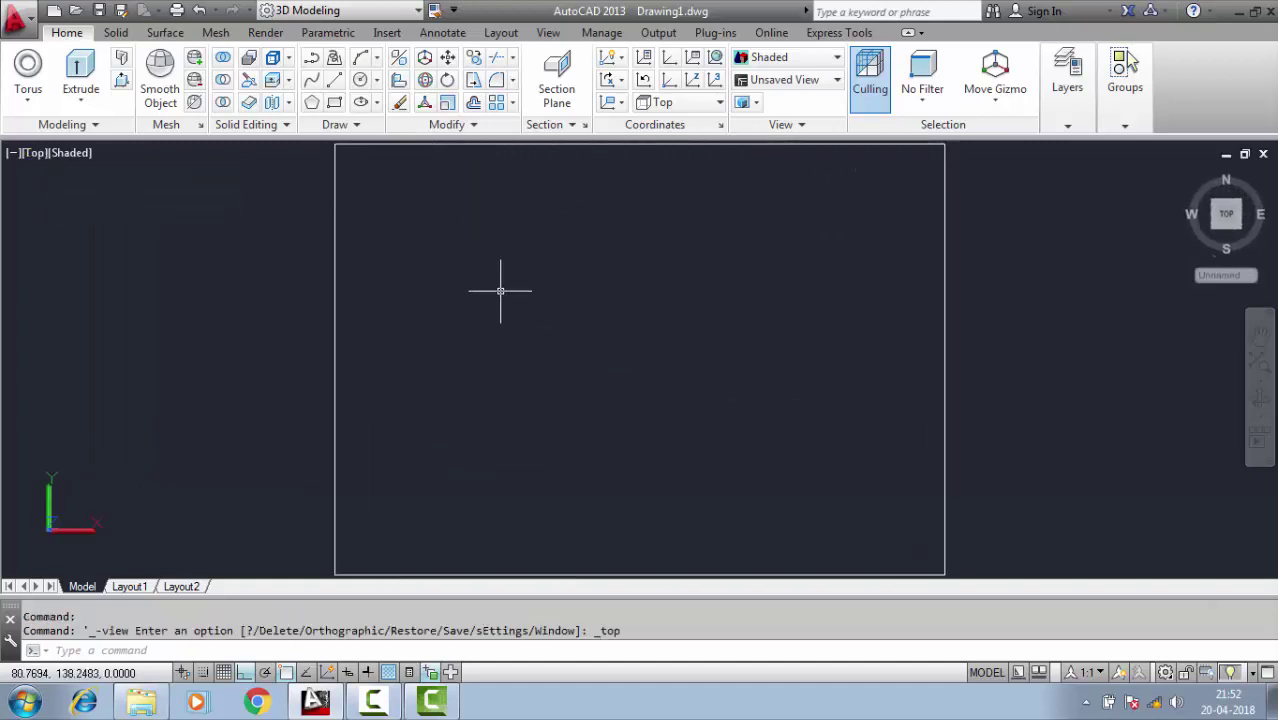
click(333, 105)
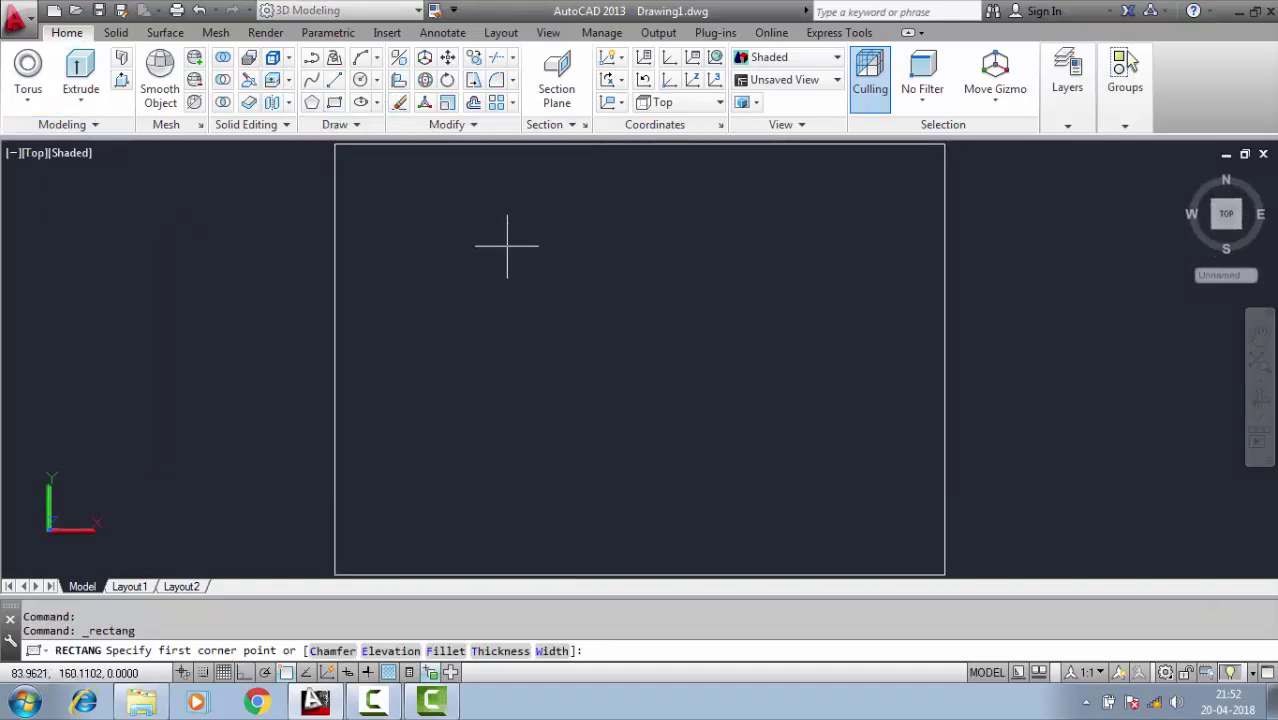
click(507, 246)
click(776, 424)
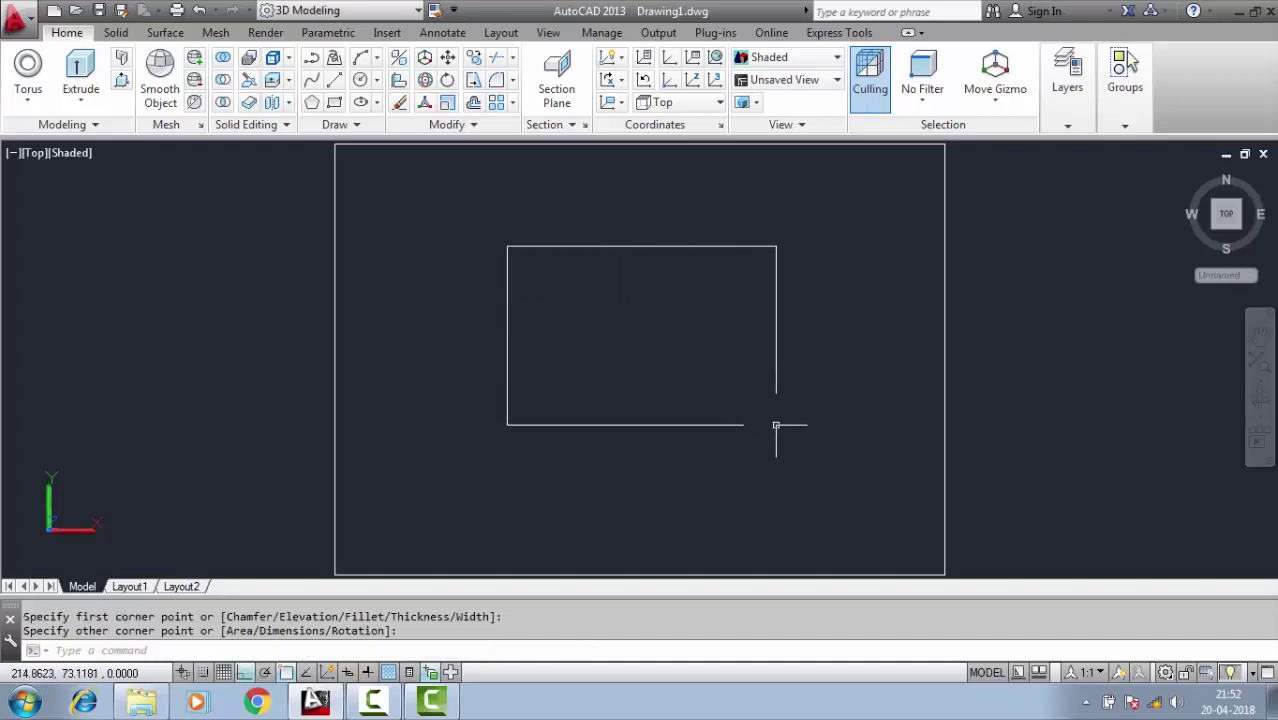
Step: Draw a circle centred inside the rectangle
click(360, 80)
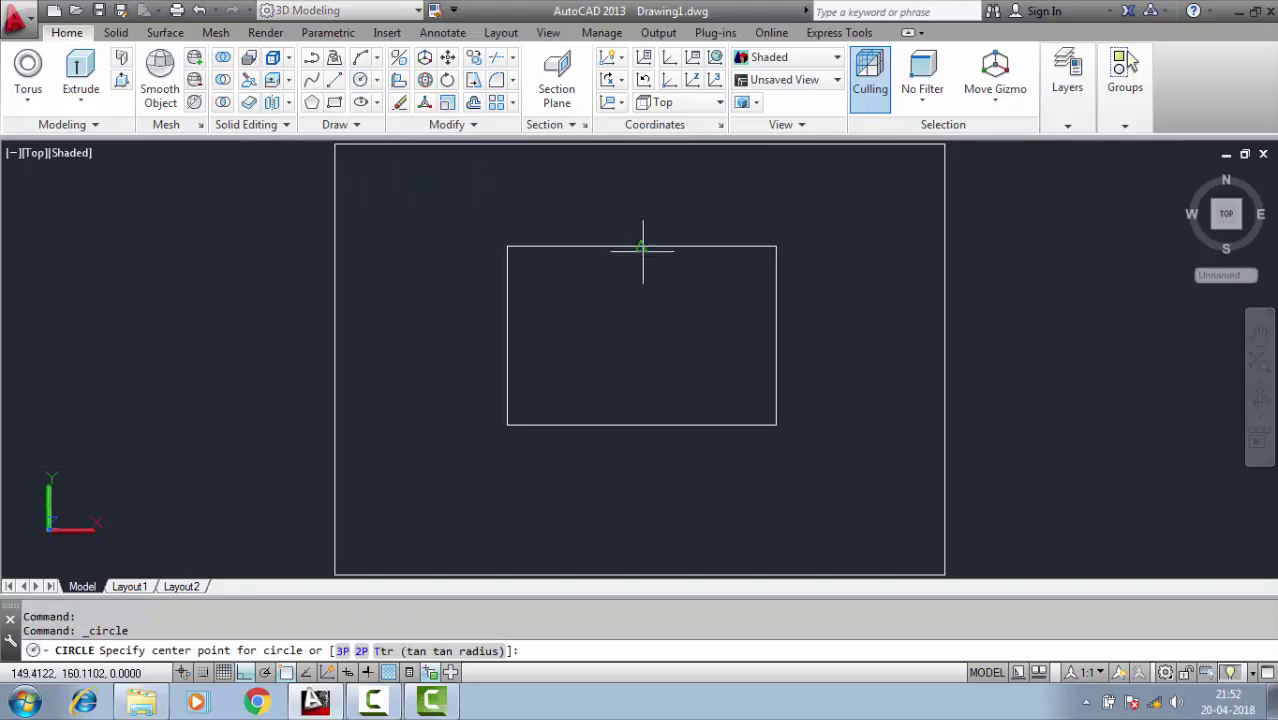
click(640, 327)
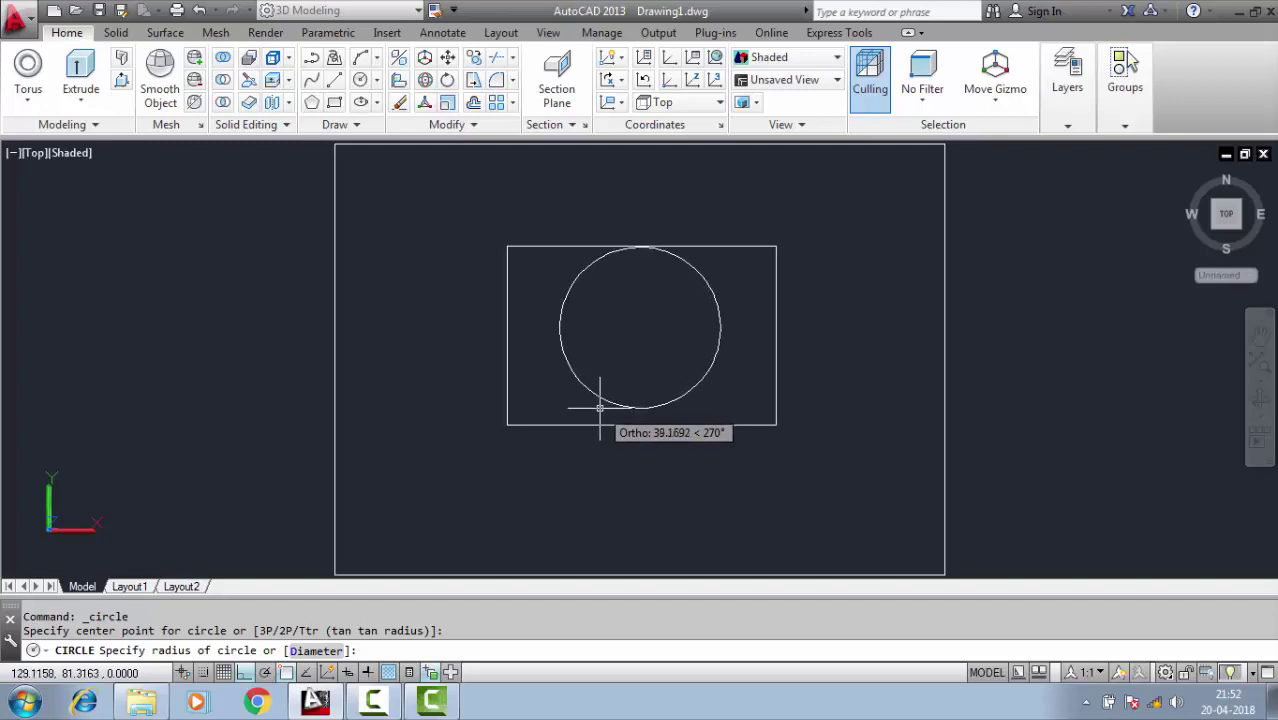
click(600, 407)
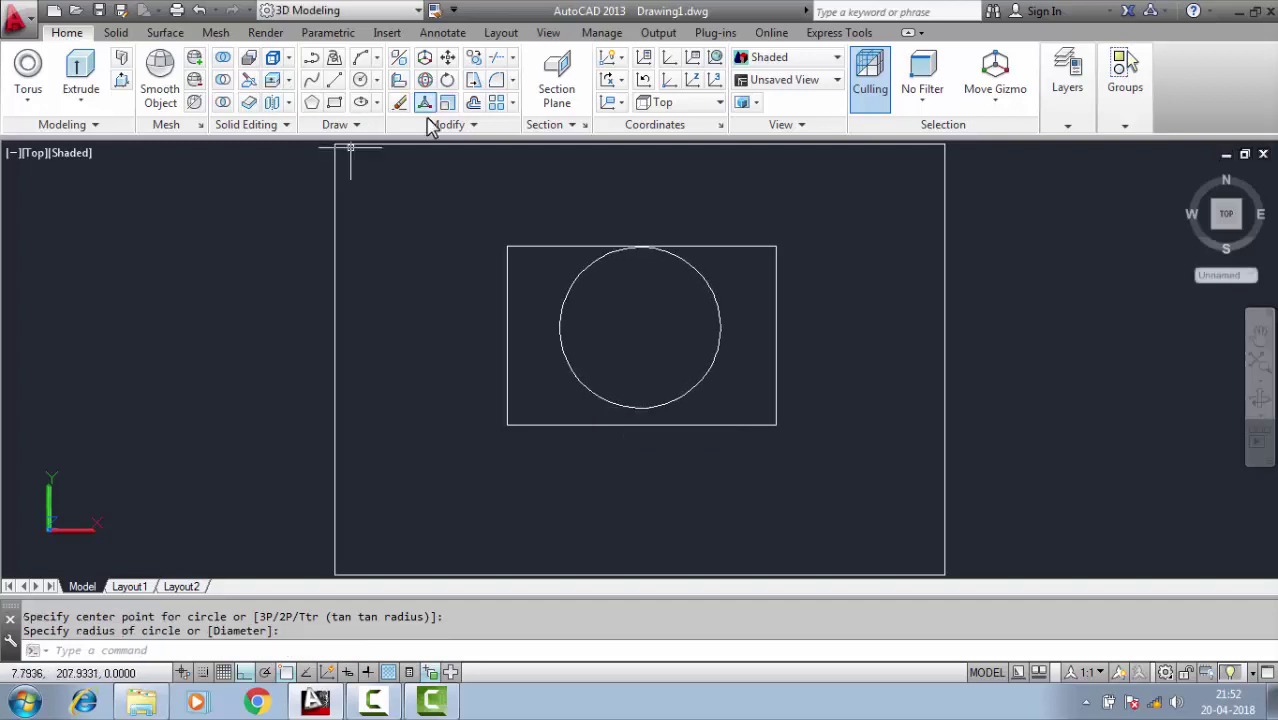
Step: Shift the circle slightly down inside the rectangle, then orbit into a tilted 3D view
click(448, 62)
click(615, 345)
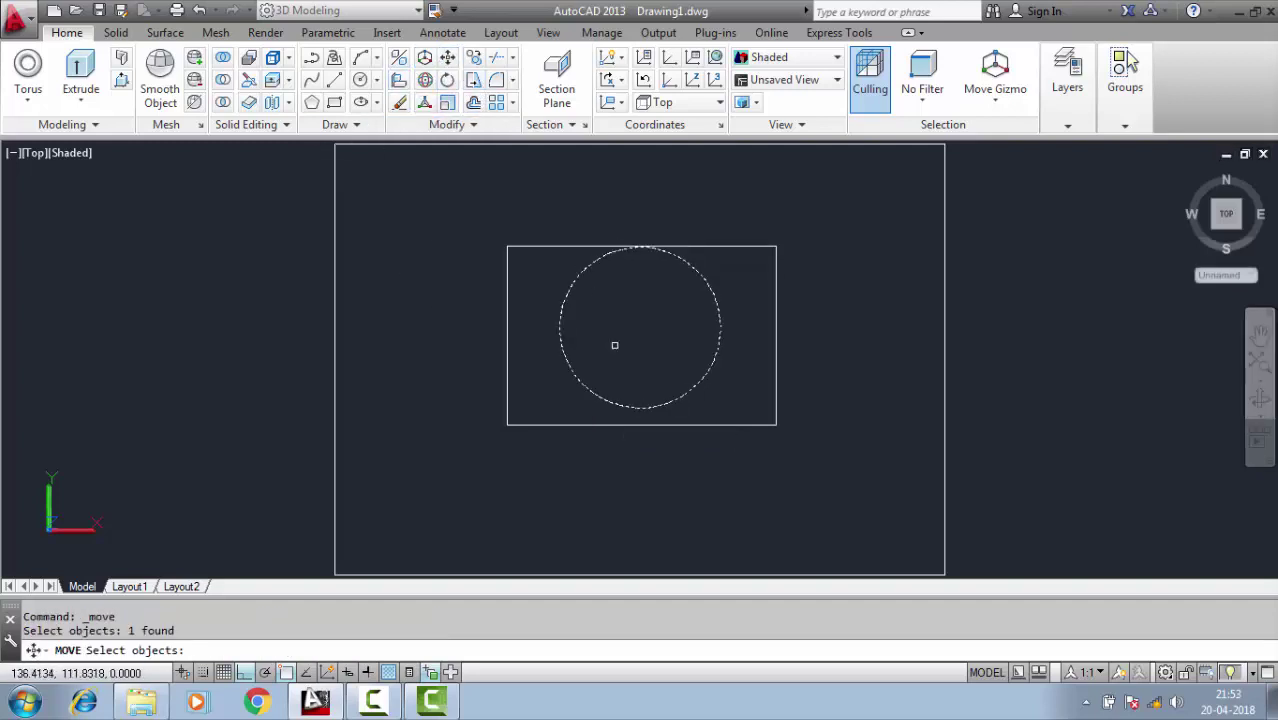
key(Return)
click(636, 249)
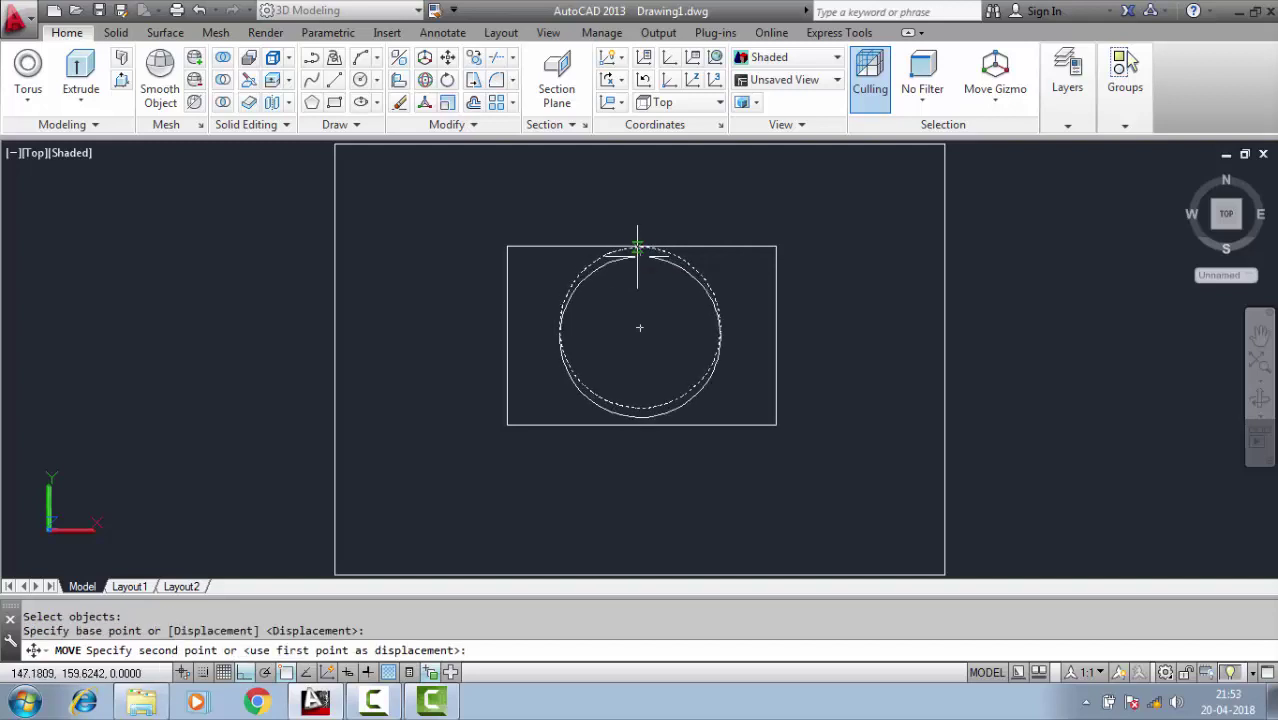
scroll(640, 256, up, 3)
scroll(642, 245, down, 1)
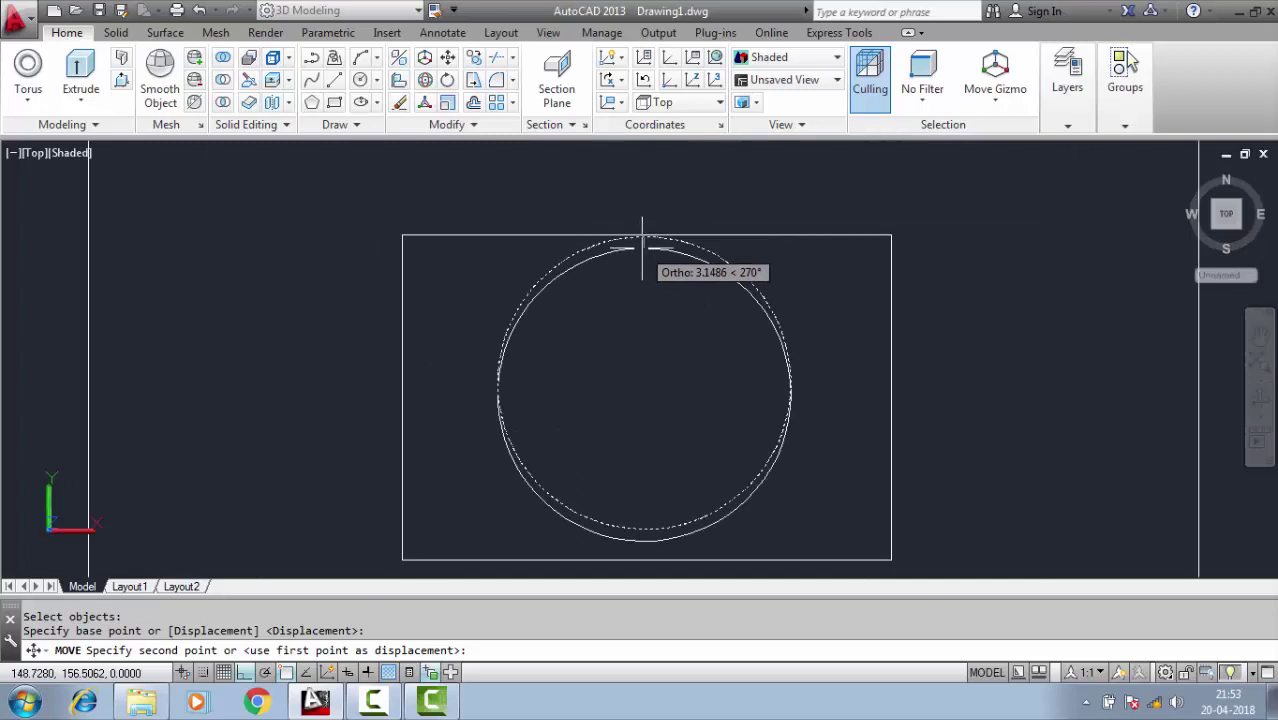
click(643, 250)
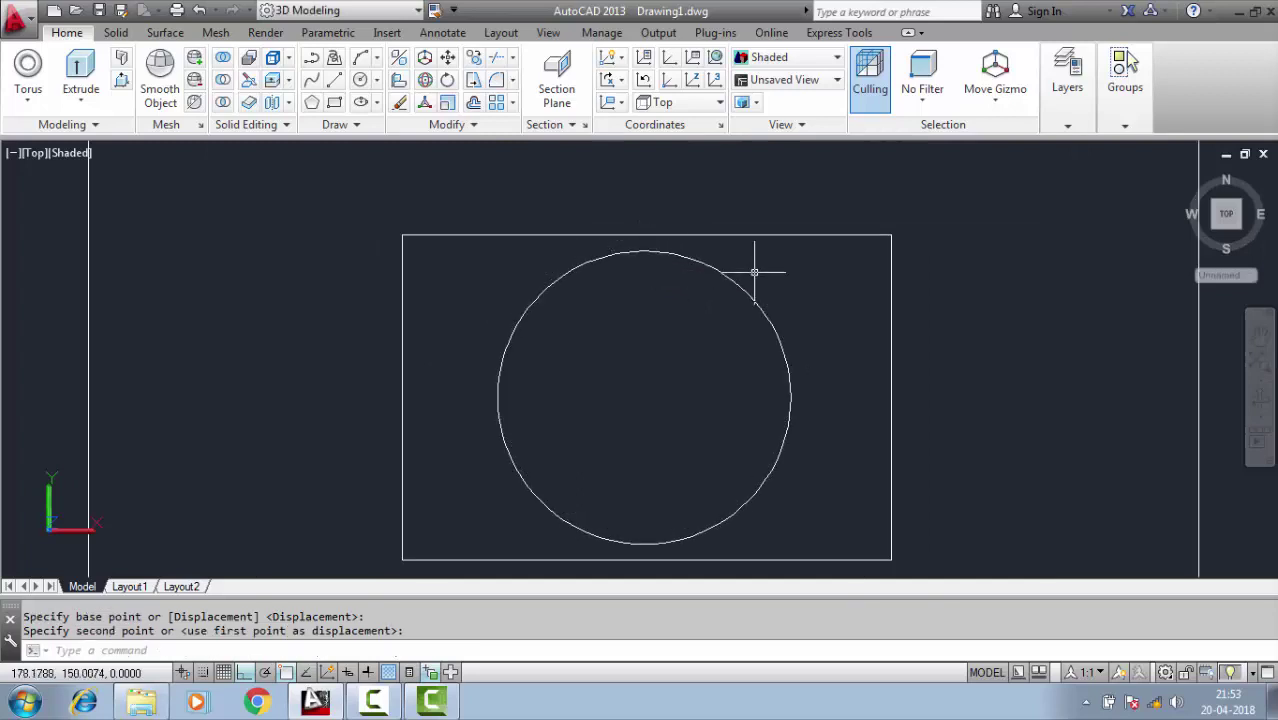
click(1262, 400)
mouse_move(830, 491)
mouse_down()
mouse_move(805, 386)
mouse_move(815, 368)
mouse_up()
Step: Move the circle about 107 units straight up along Z above the rectangle
key(Escape)
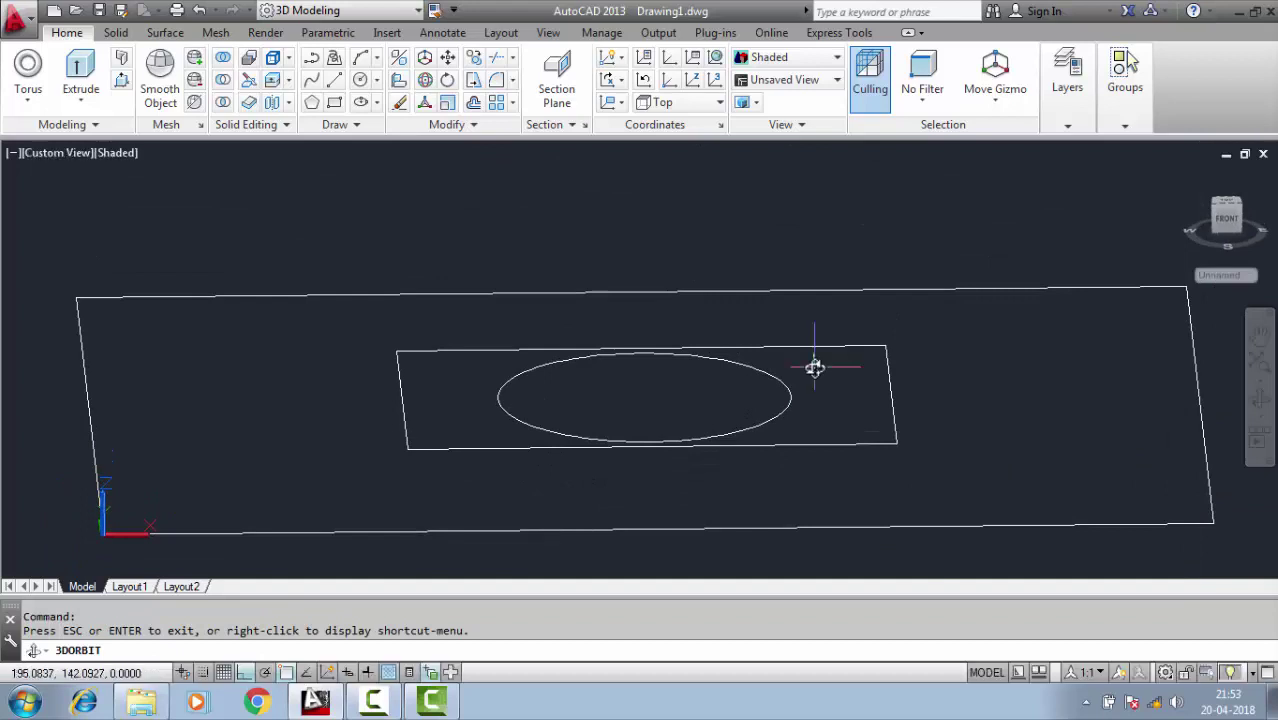
click(448, 62)
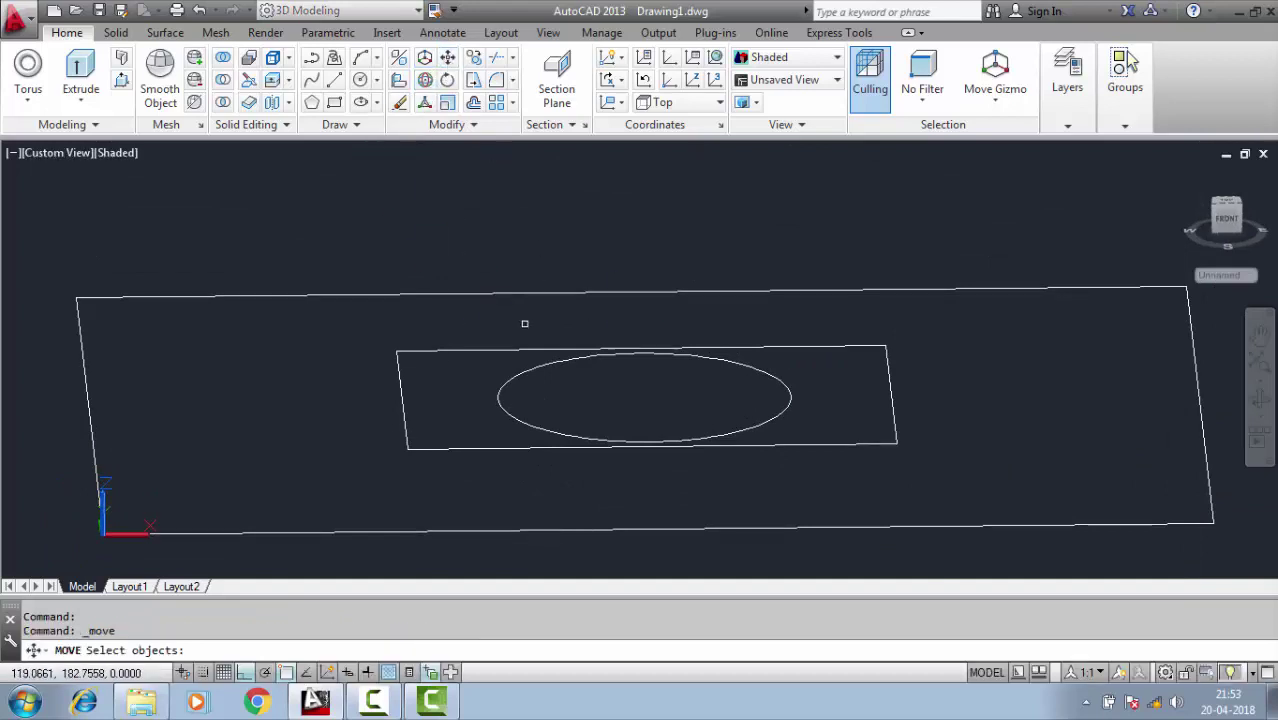
click(503, 383)
key(Return)
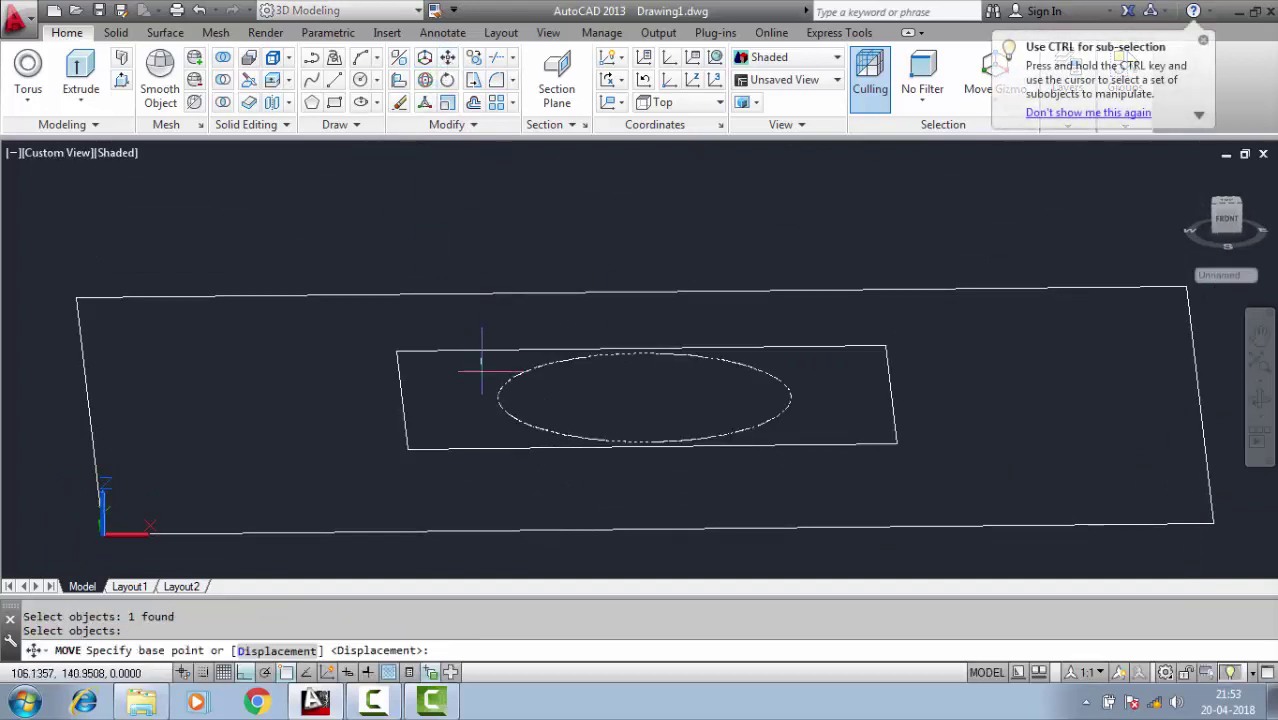
click(644, 397)
scroll(650, 245, down, 3)
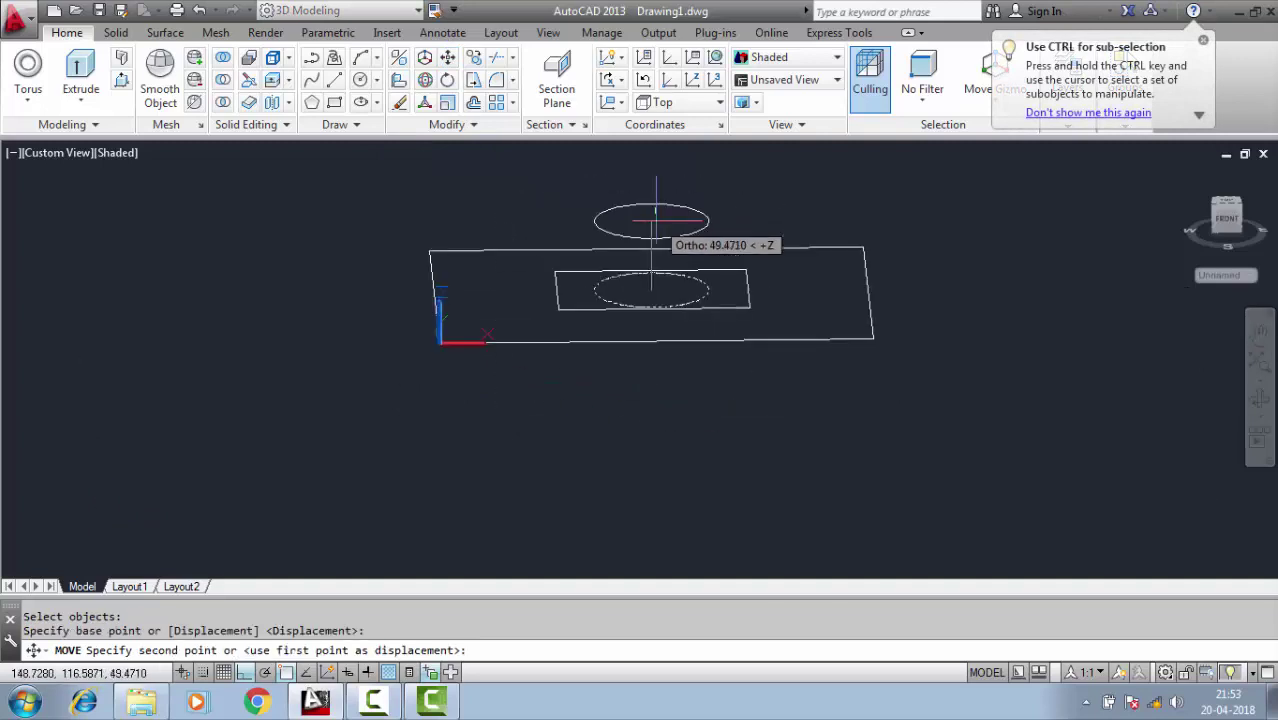
scroll(656, 300, down, 2)
scroll(662, 335, up, 4)
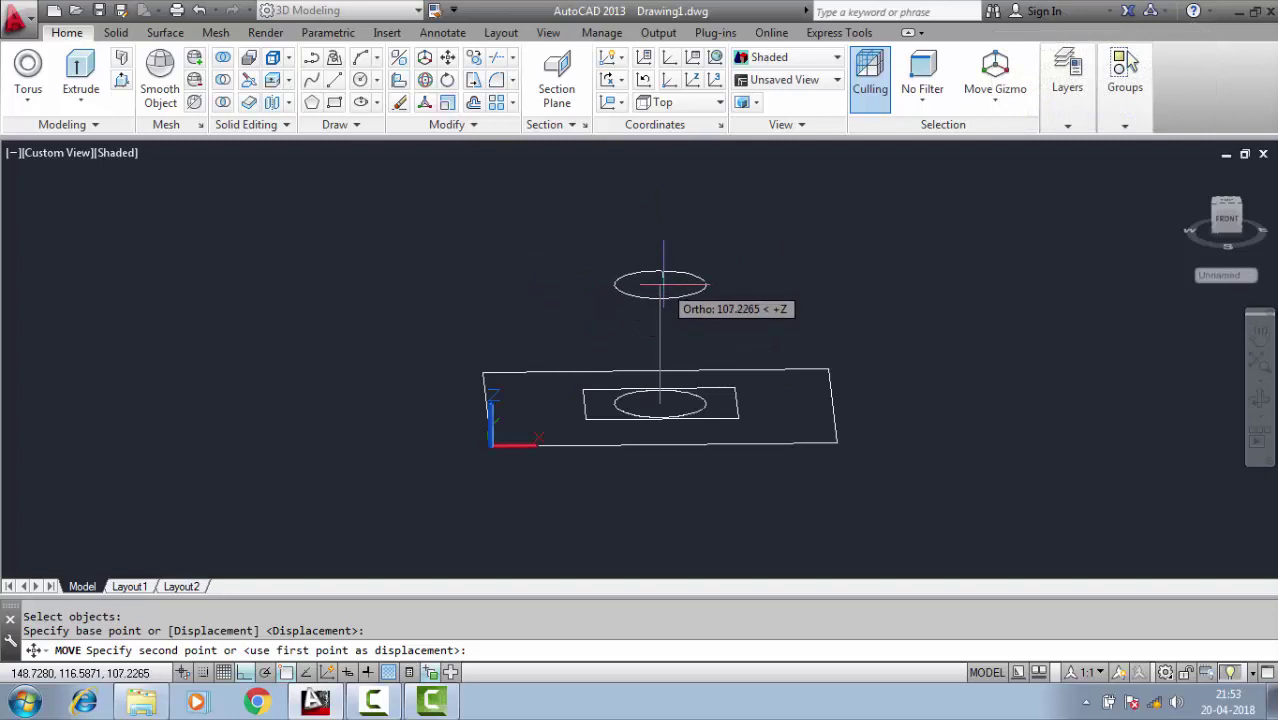
click(660, 285)
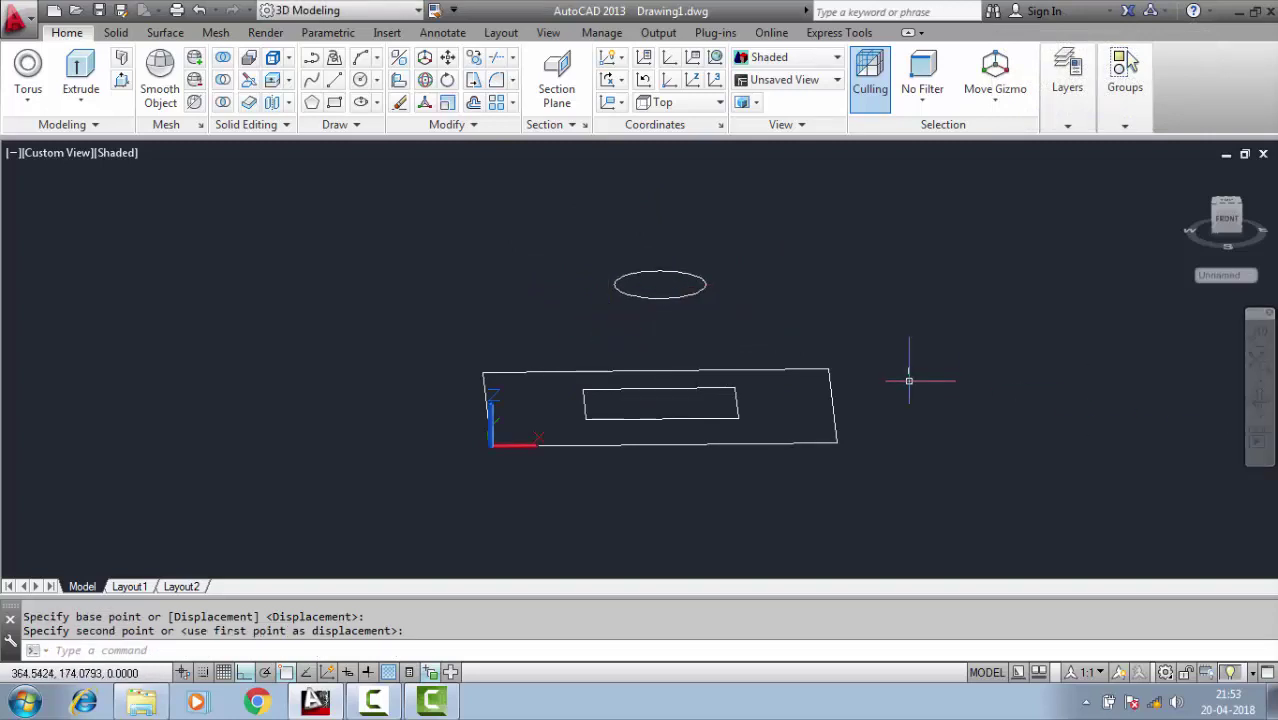
middle_drag(907, 377, 885, 403)
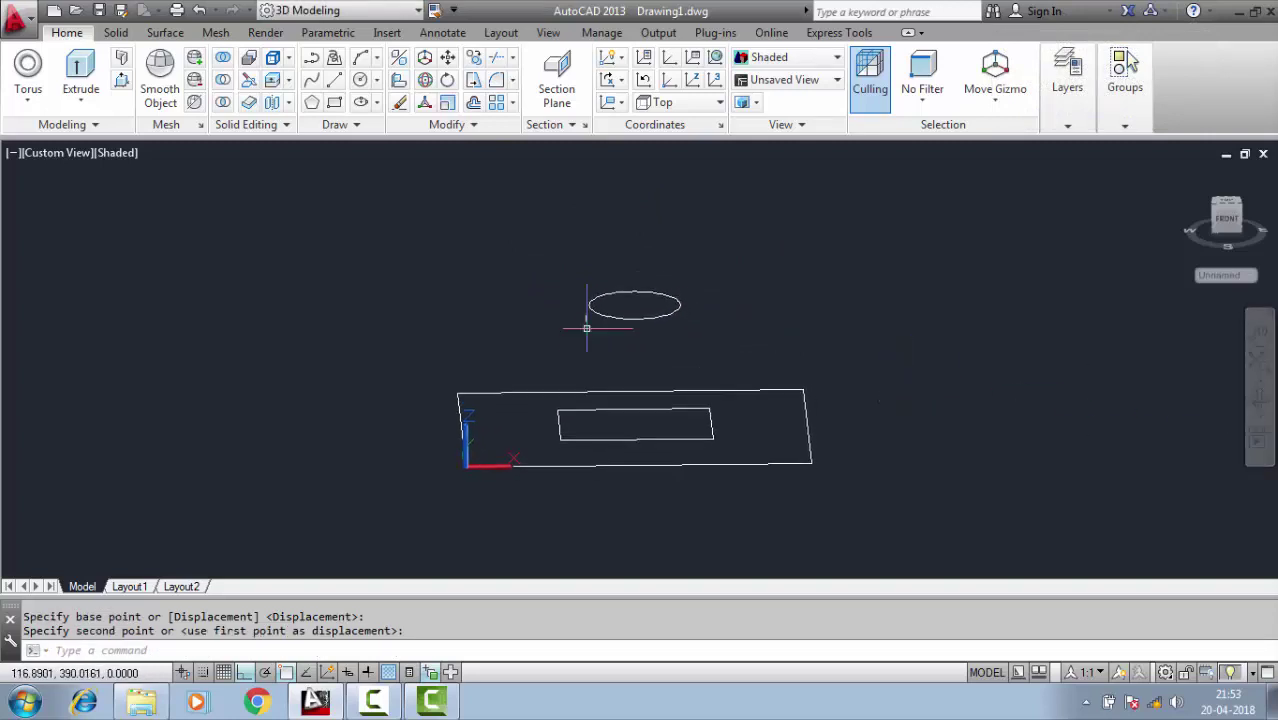
Step: Loft the inner rectangle up to the raised circle, retrying after a one-profile attempt
click(71, 102)
click(89, 171)
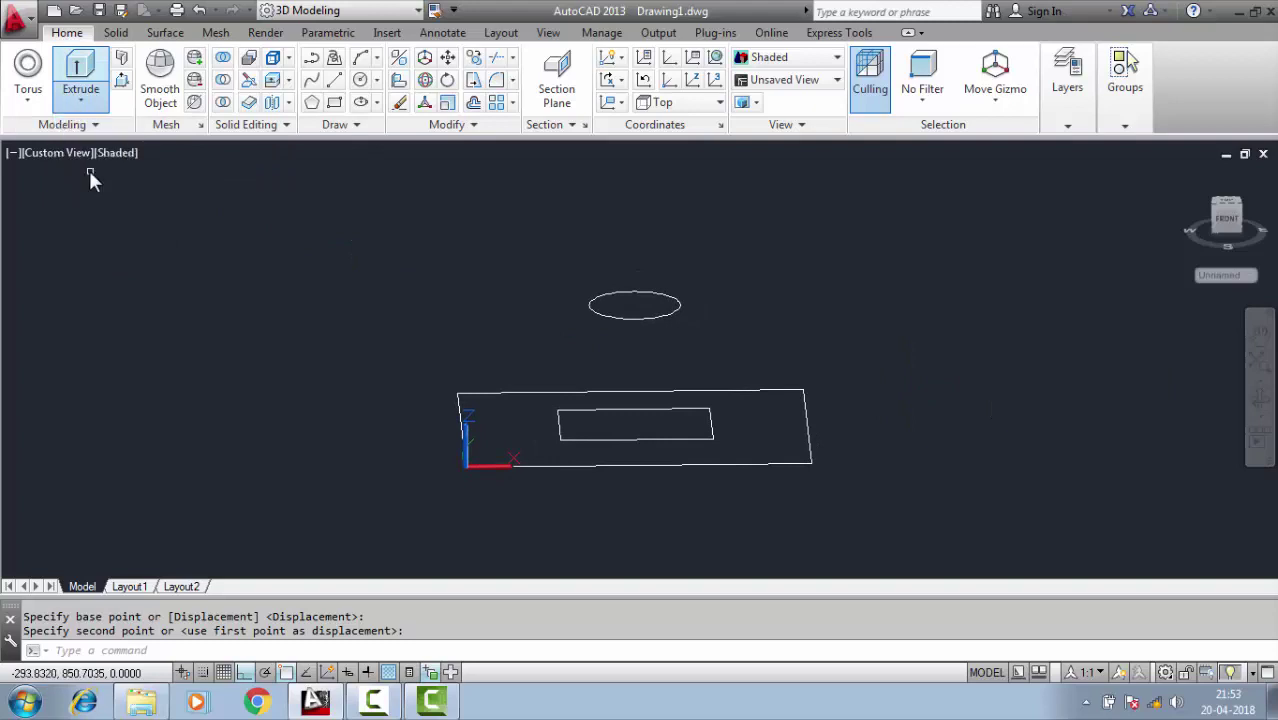
click(596, 410)
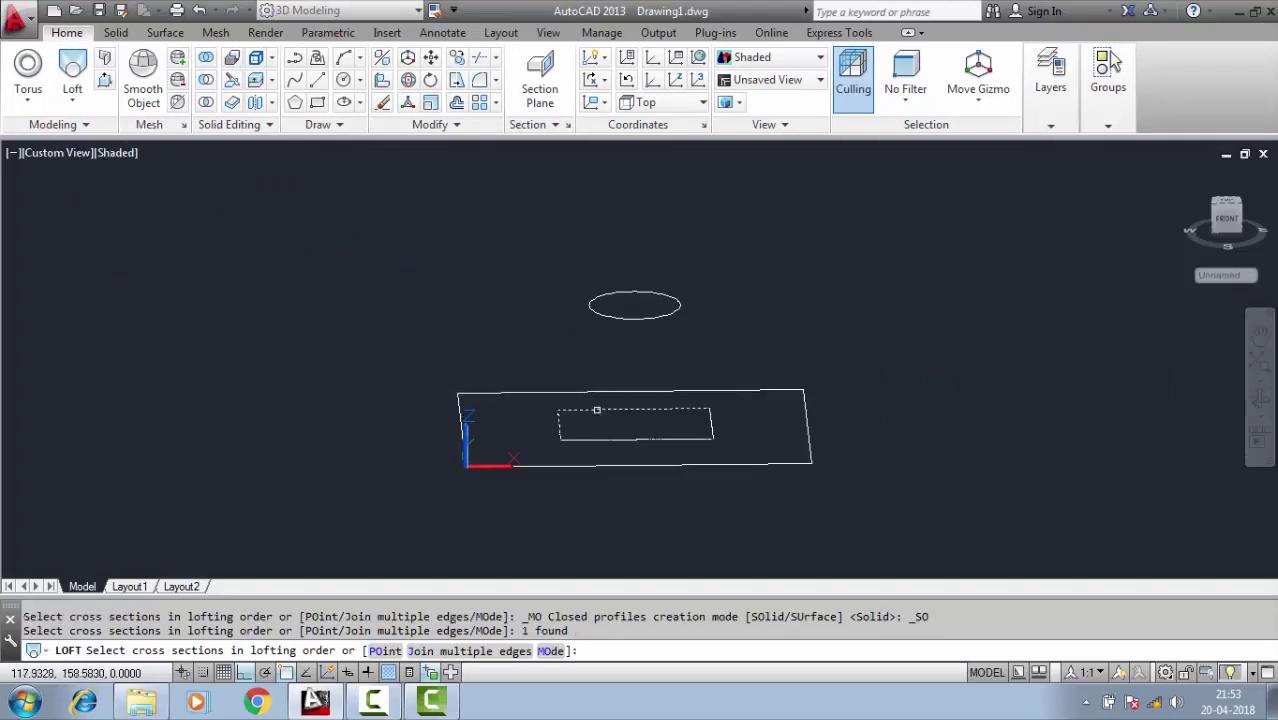
key(Return)
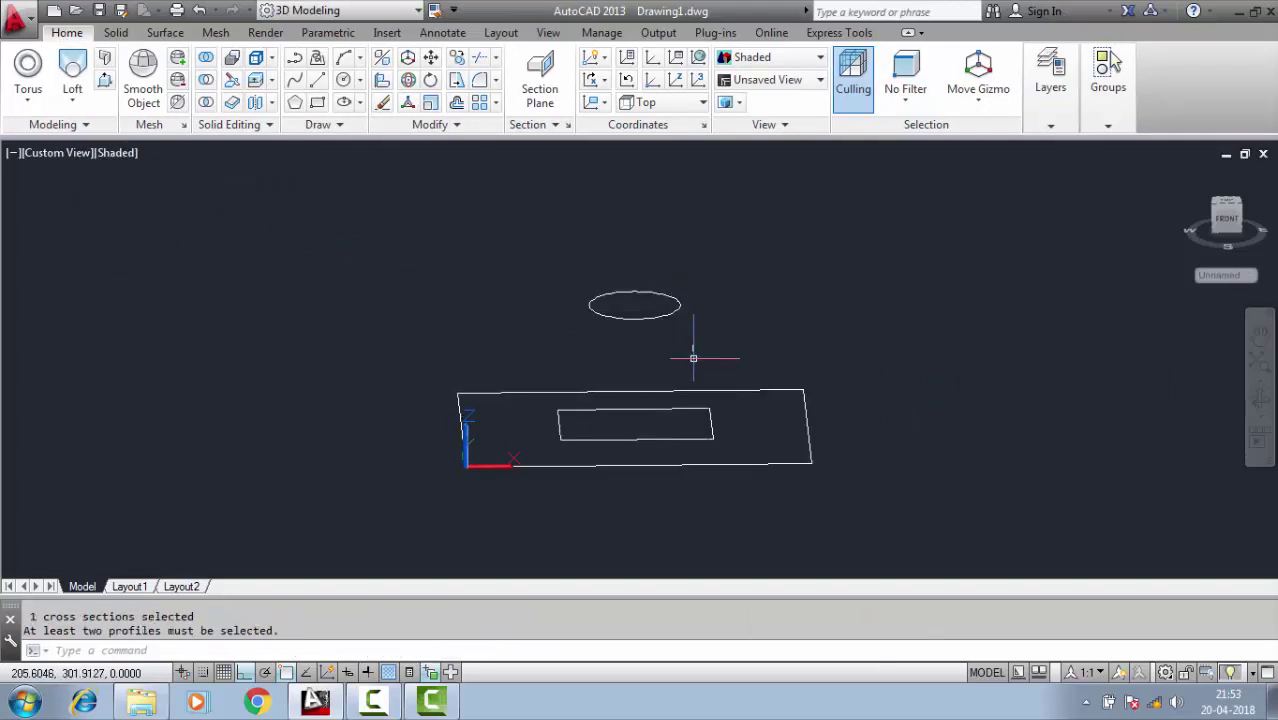
click(72, 70)
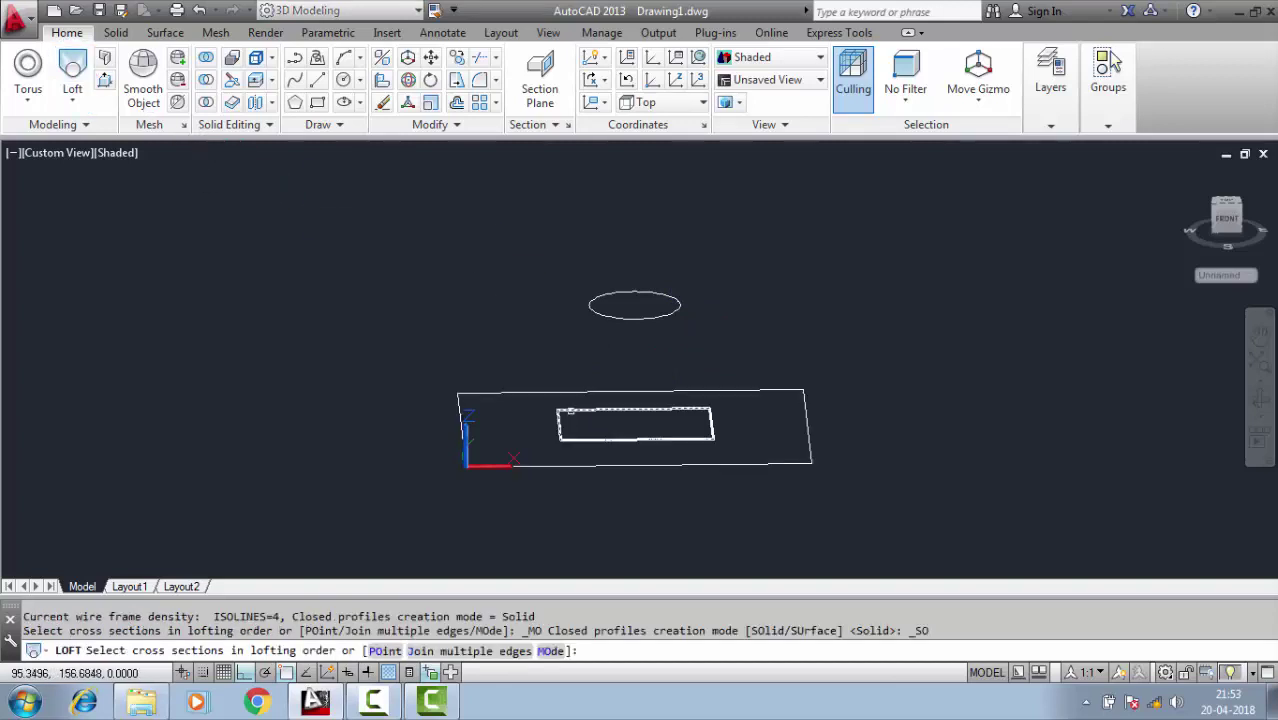
click(576, 409)
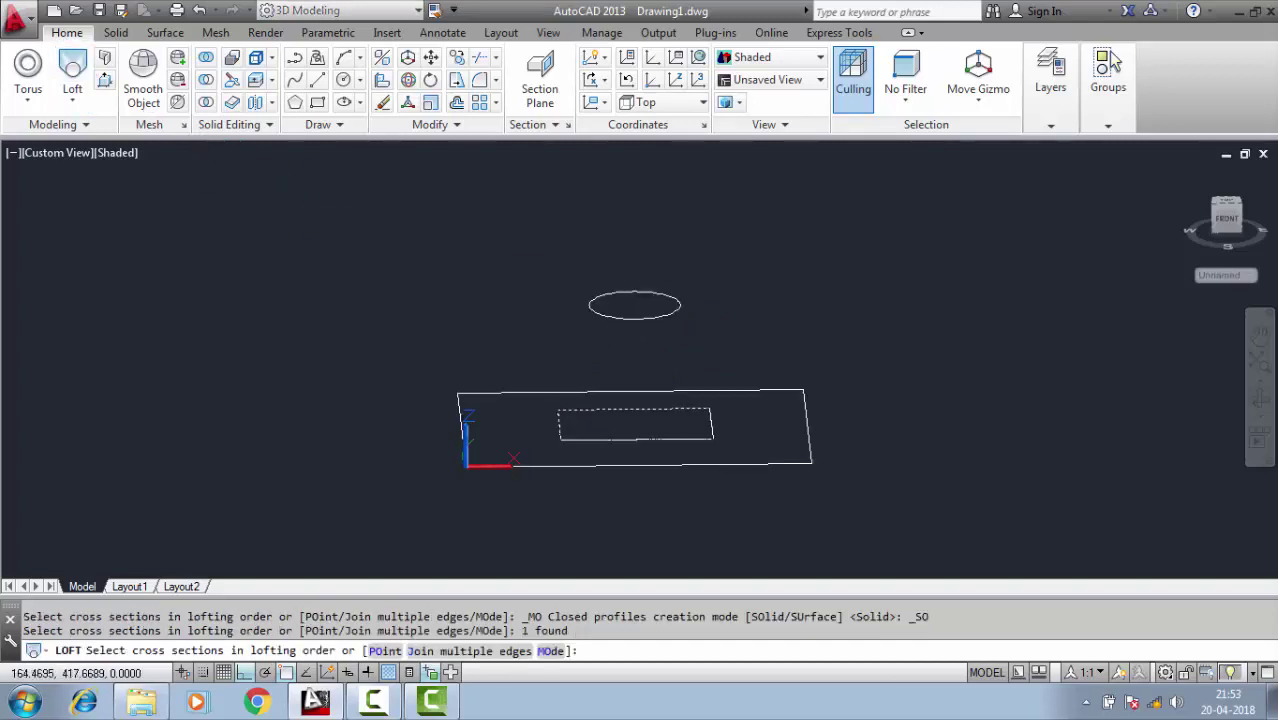
click(680, 306)
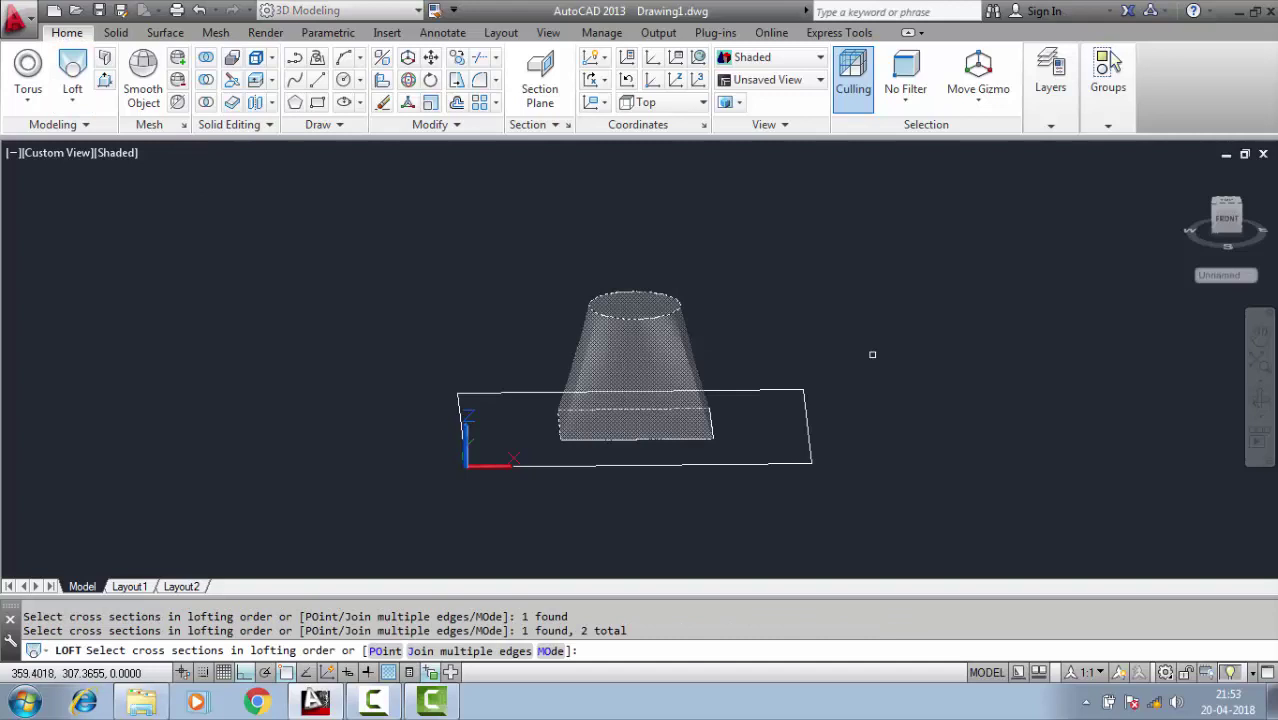
key(Return)
key(Return)
Step: Orbit around the tapered lofted solid and window-select it
mouse_move(870, 354)
shift+middle_down()
mouse_move(869, 339)
mouse_move(584, 391)
mouse_move(713, 386)
mouse_move(810, 314)
mouse_move(824, 365)
mouse_move(818, 423)
mouse_move(887, 305)
mouse_move(850, 351)
shift+middle_up()
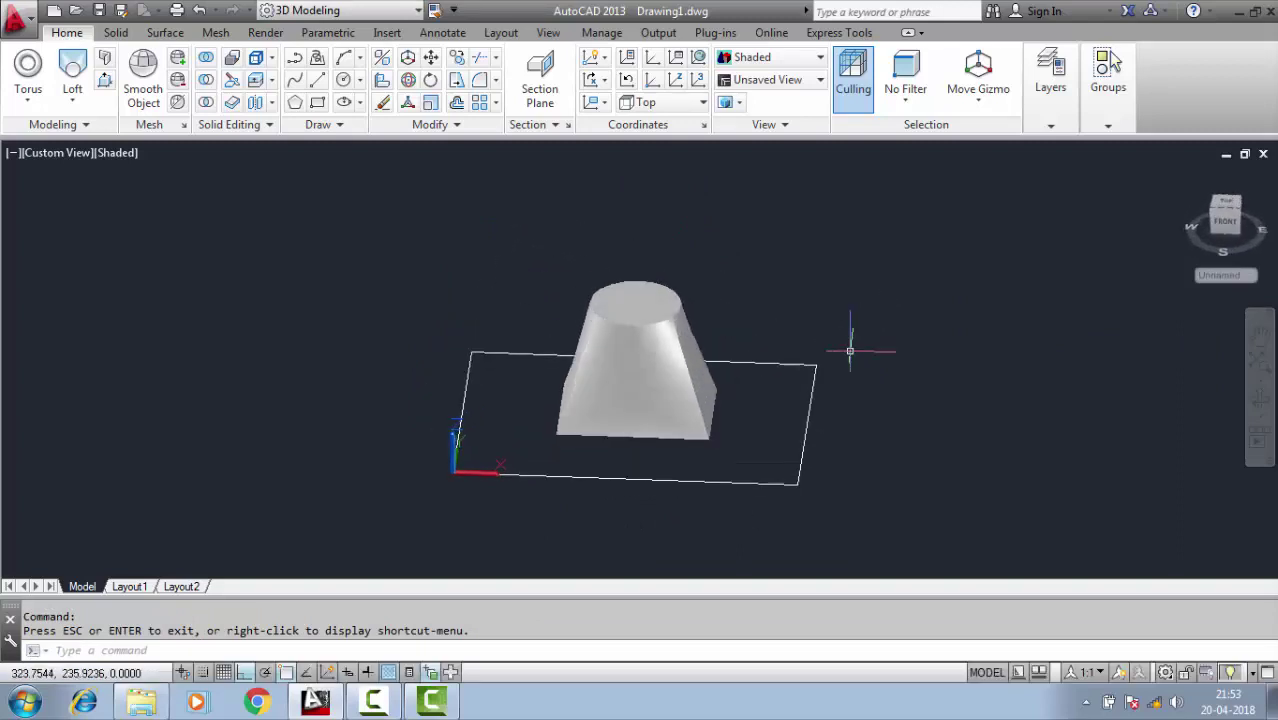
click(729, 221)
click(578, 334)
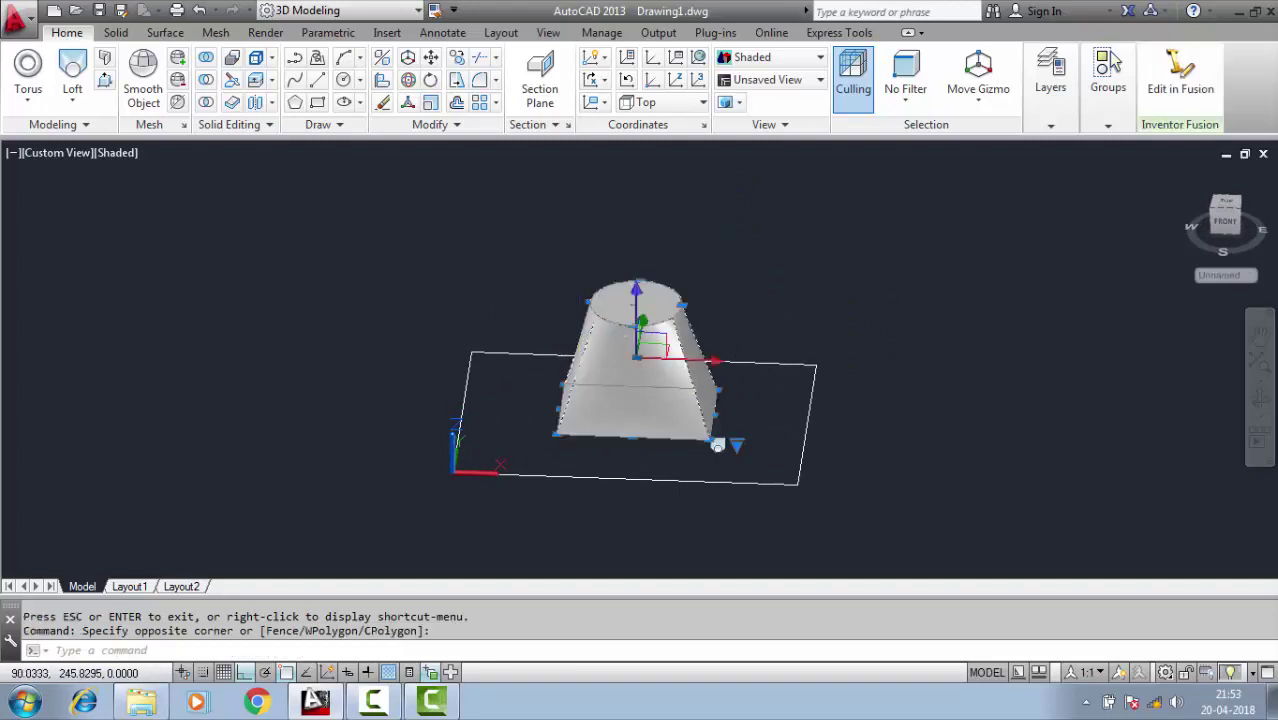
Step: Delete the lofted solid and draw a smaller rectangle inside the base in Top view
key(Delete)
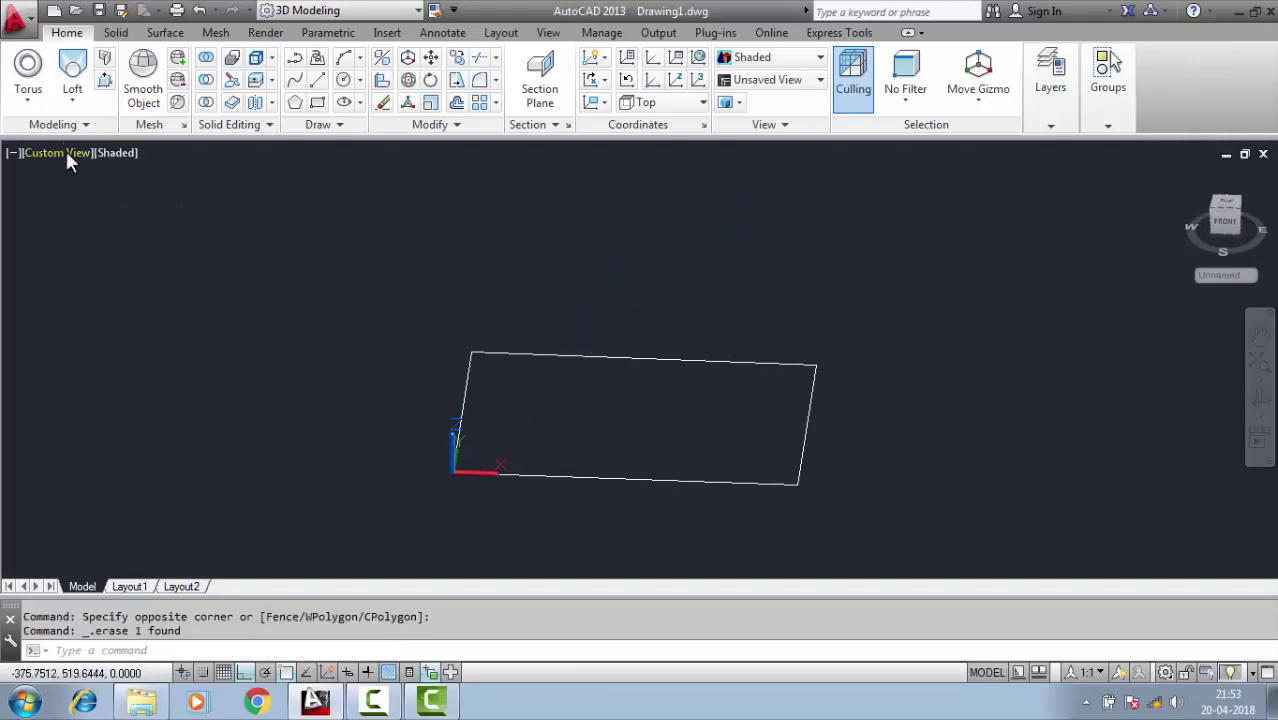
click(66, 154)
click(110, 203)
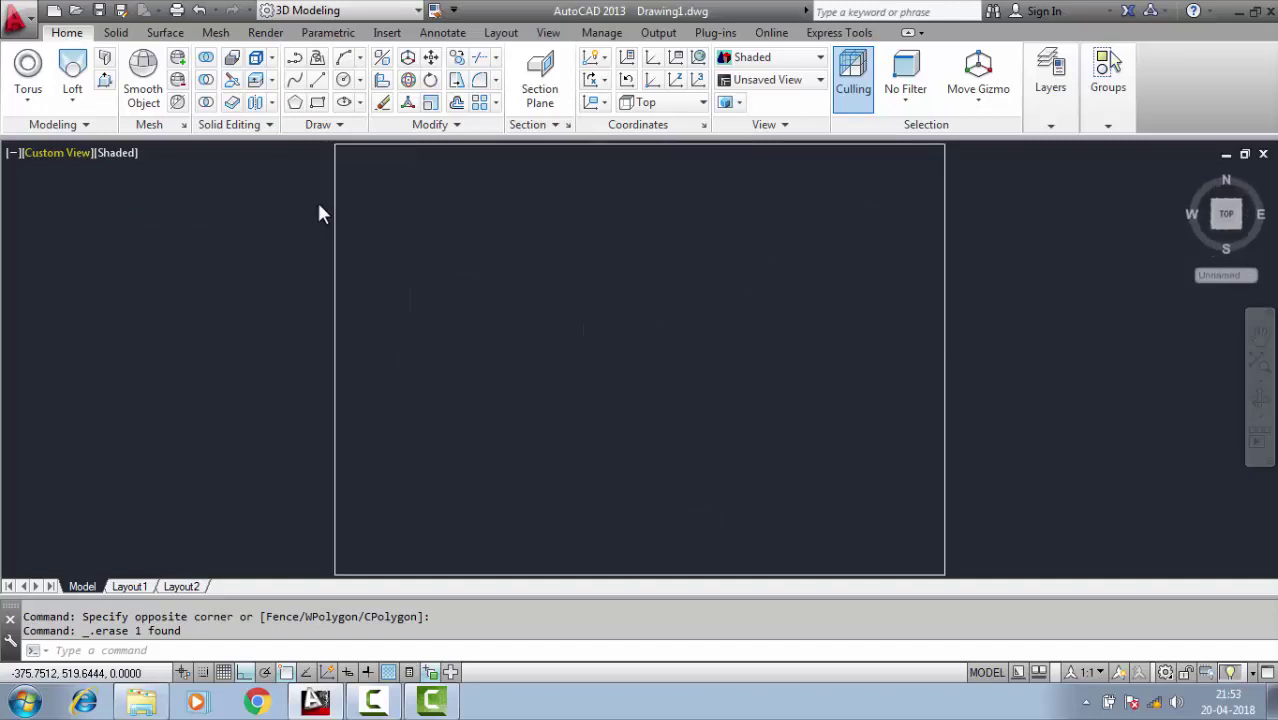
scroll(672, 200, up, 2)
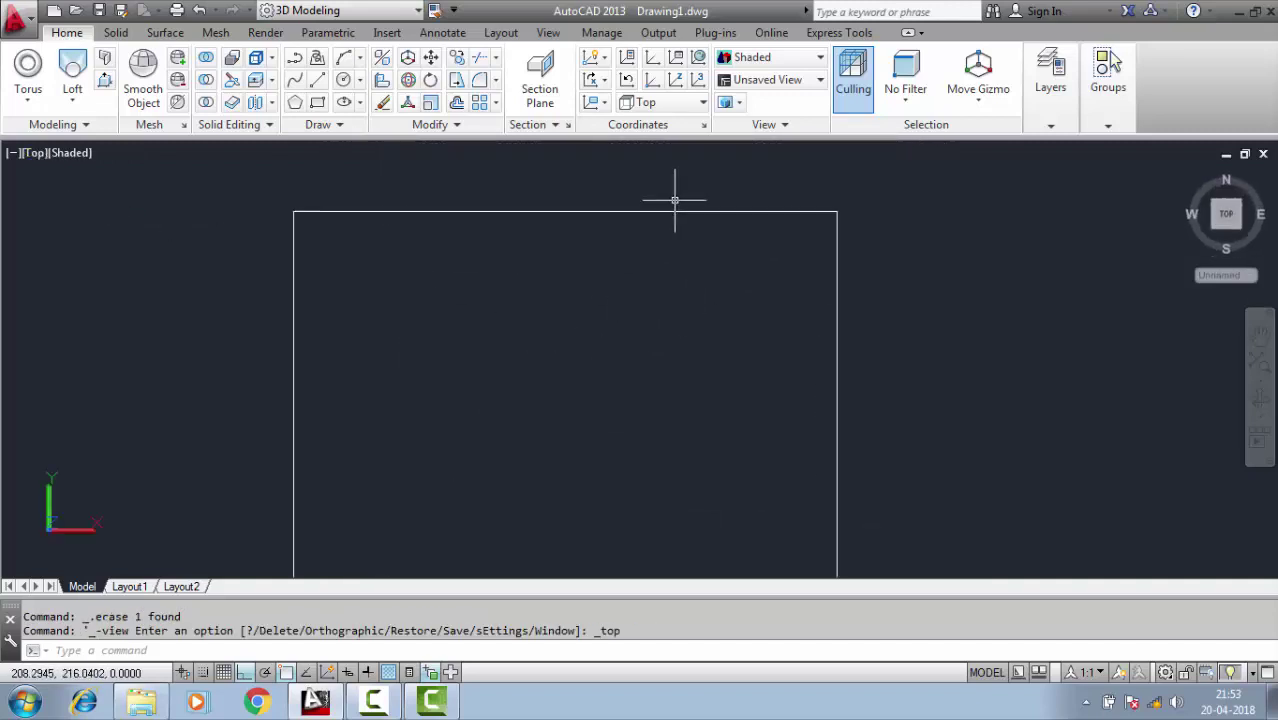
click(317, 102)
scroll(474, 239, down, 2)
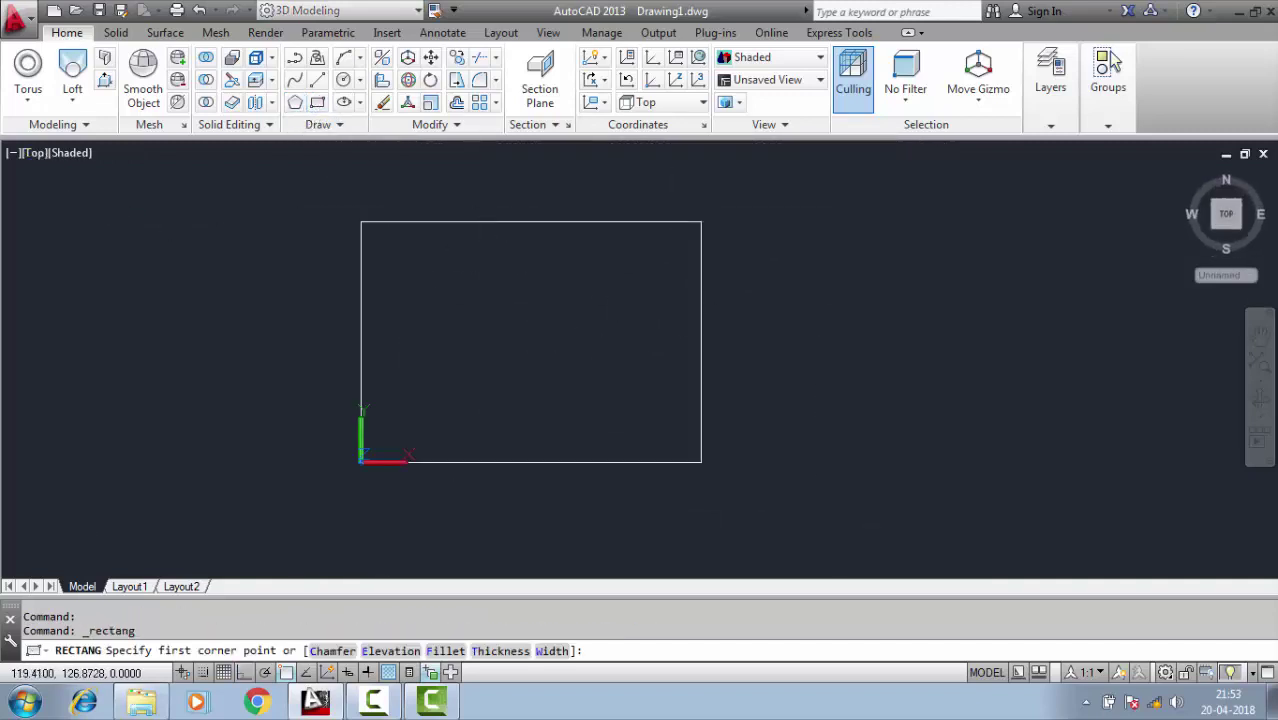
click(433, 279)
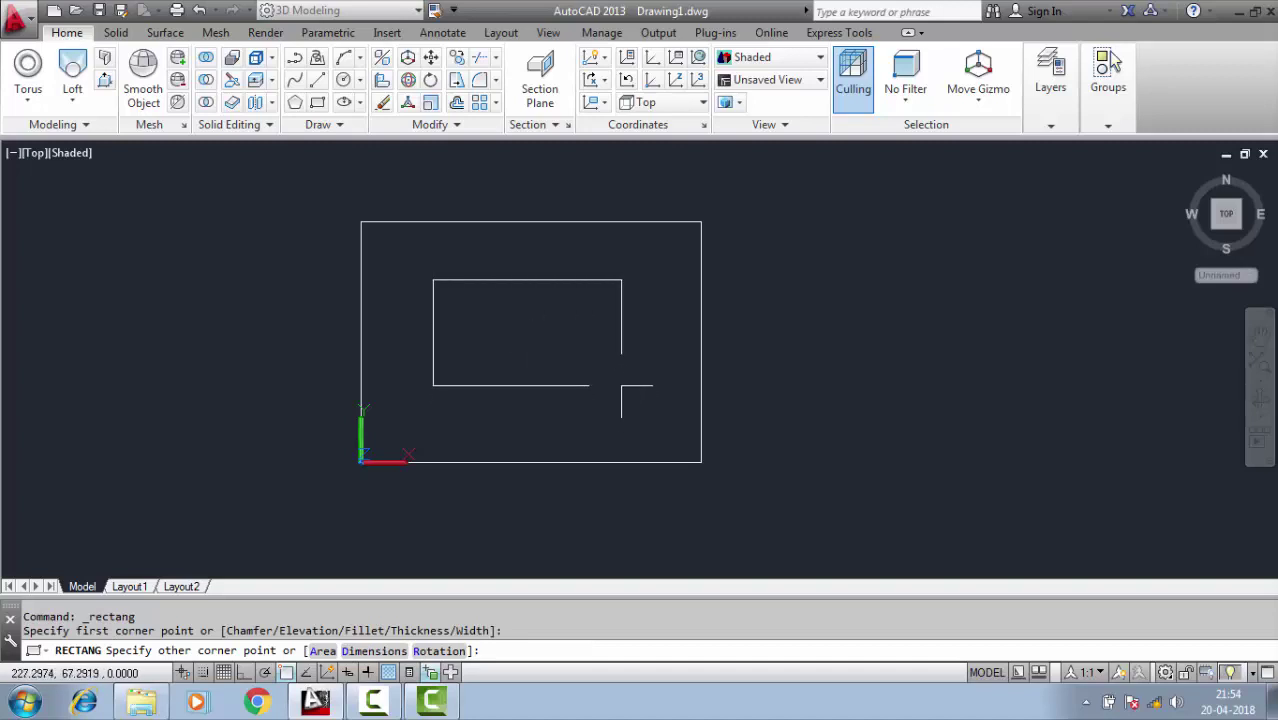
click(613, 405)
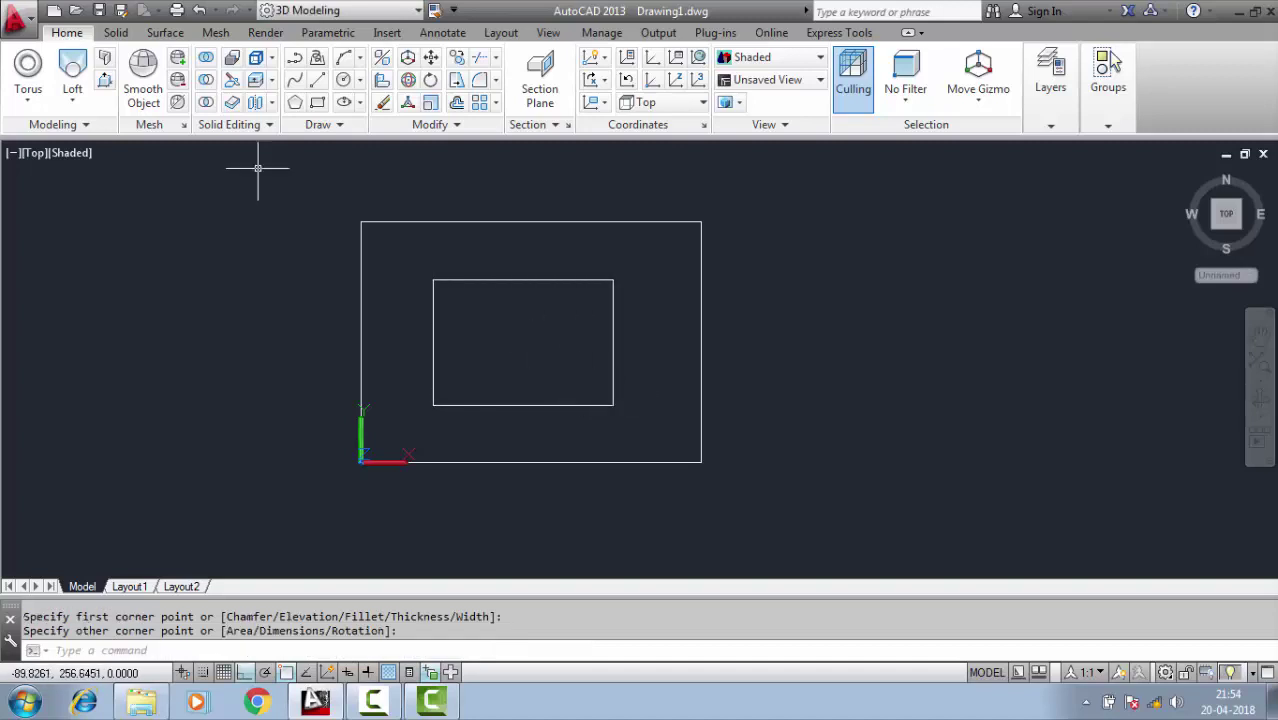
Step: Draw both corner-to-corner diagonals across the inner rectangle, forming an X
click(314, 84)
click(613, 279)
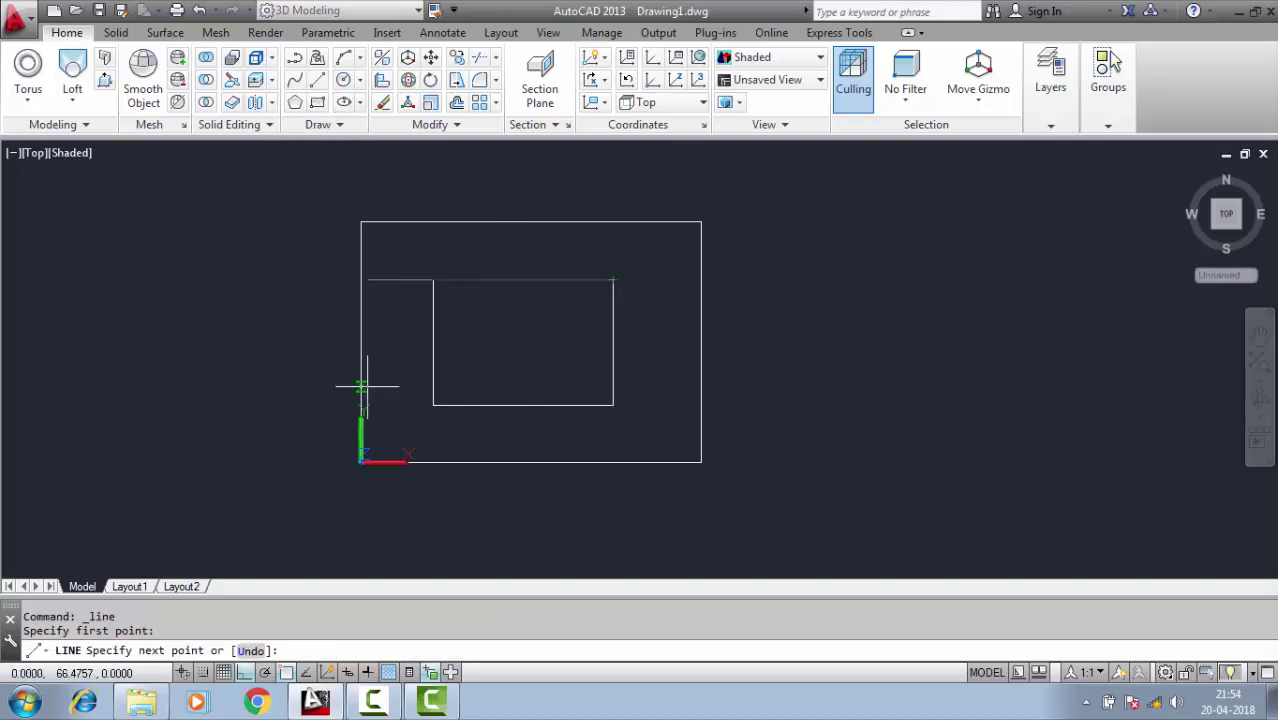
click(433, 405)
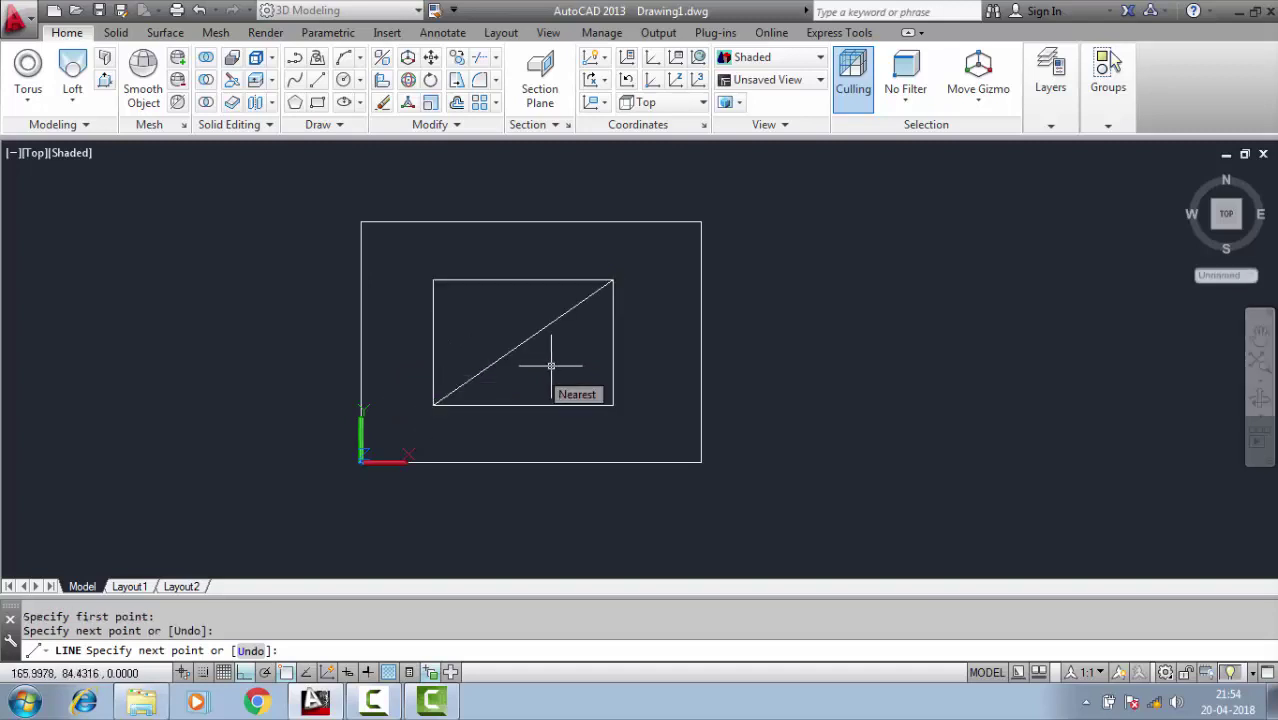
key(Return)
key(Return)
click(433, 279)
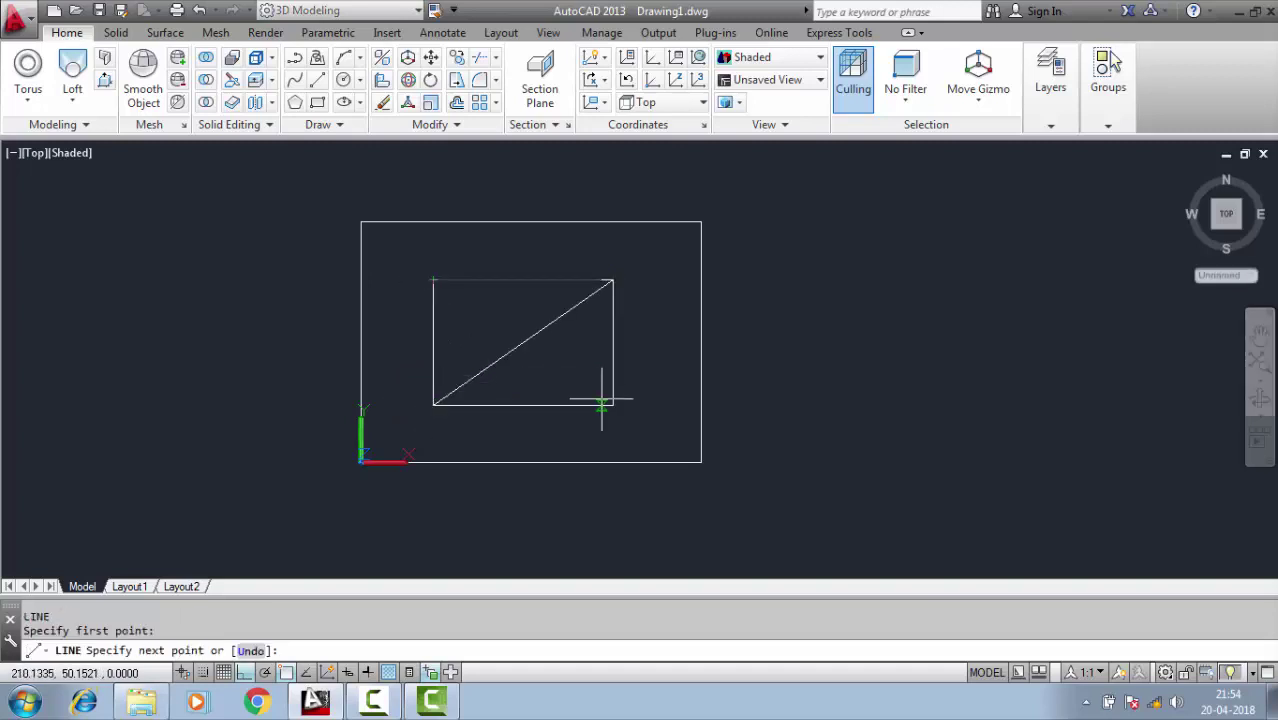
click(613, 405)
key(Return)
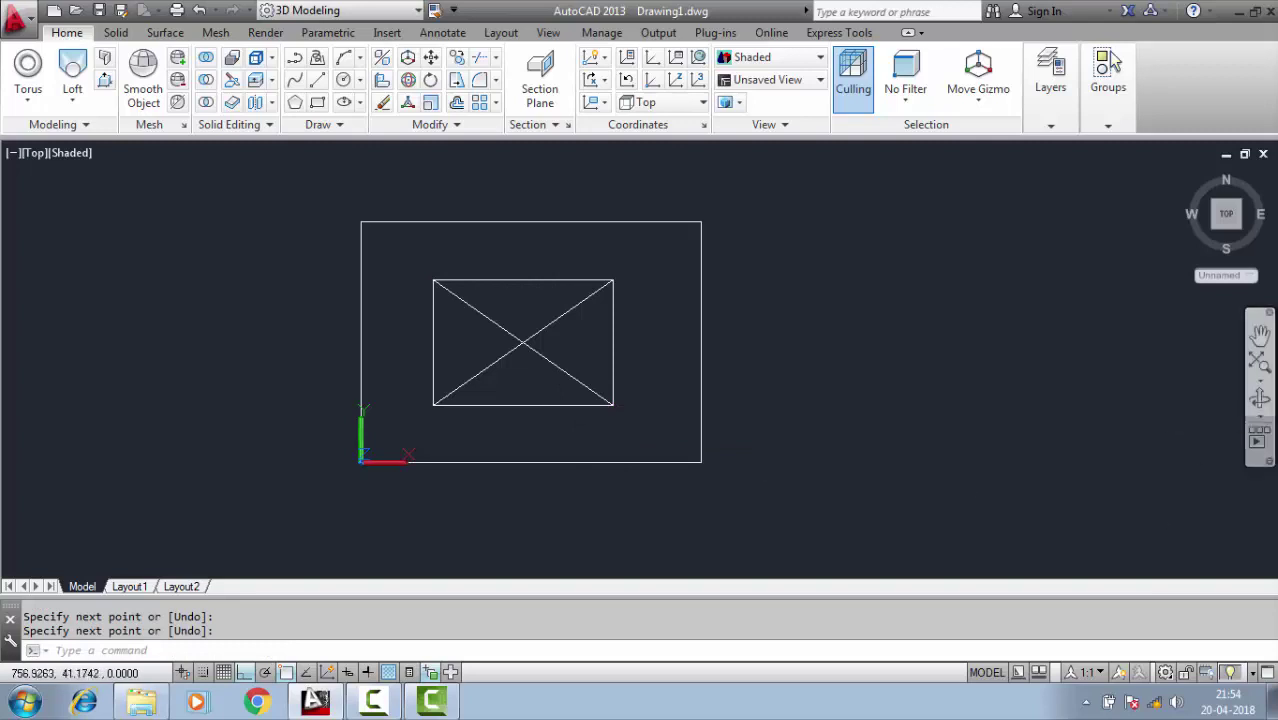
Step: Orbit the view to see the rectangles and X in 3D
click(1260, 401)
drag(662, 479, 692, 353)
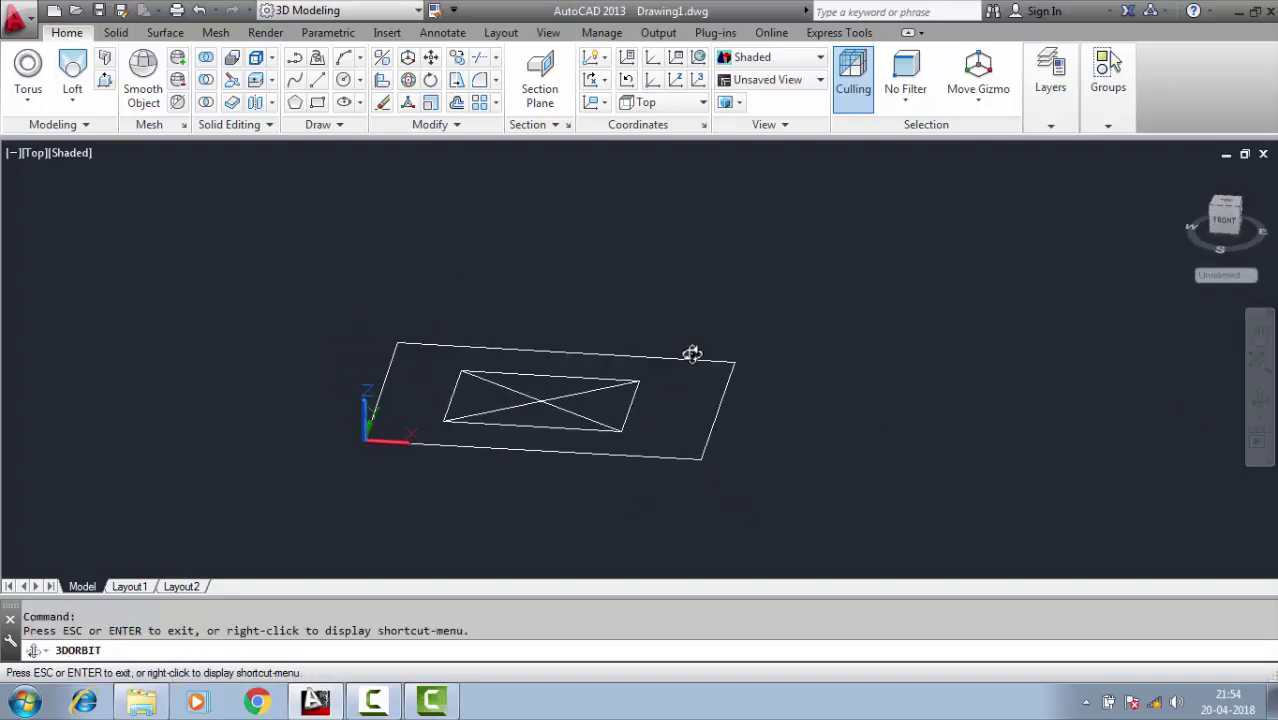
key(Escape)
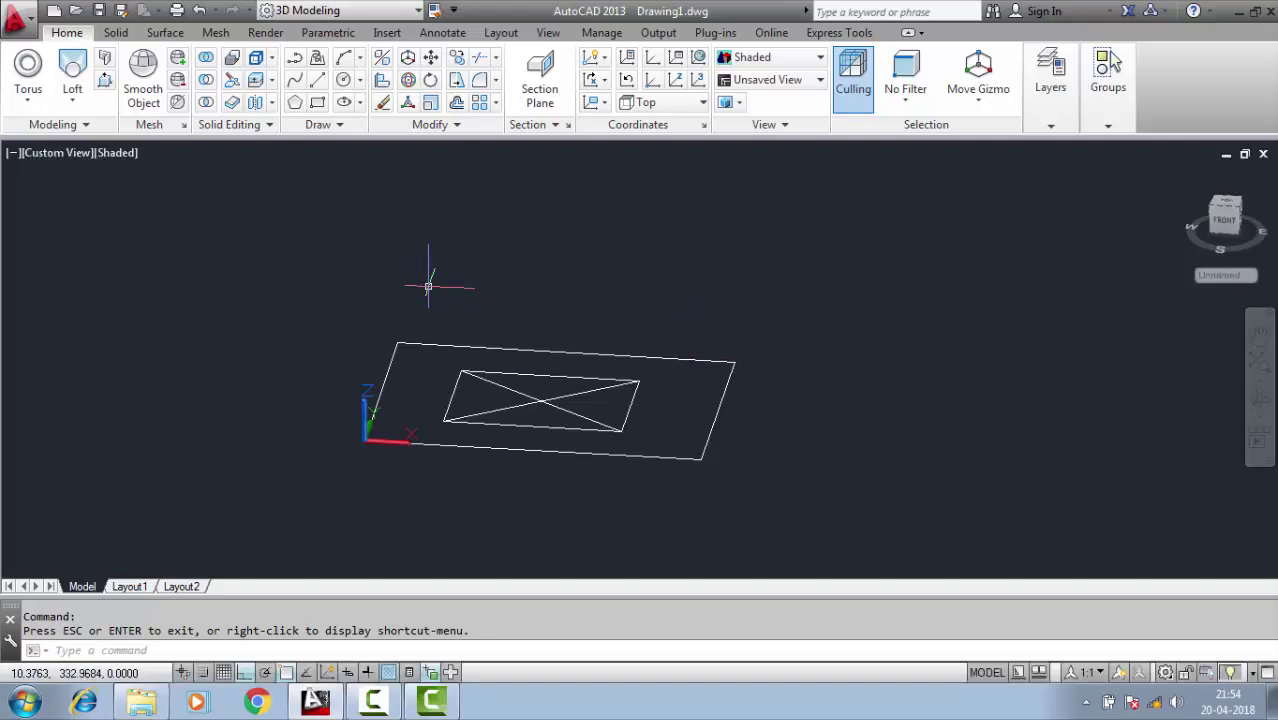
Step: Switch to the Right view, then orbit to a tilted 3D view of the rectangles
click(75, 156)
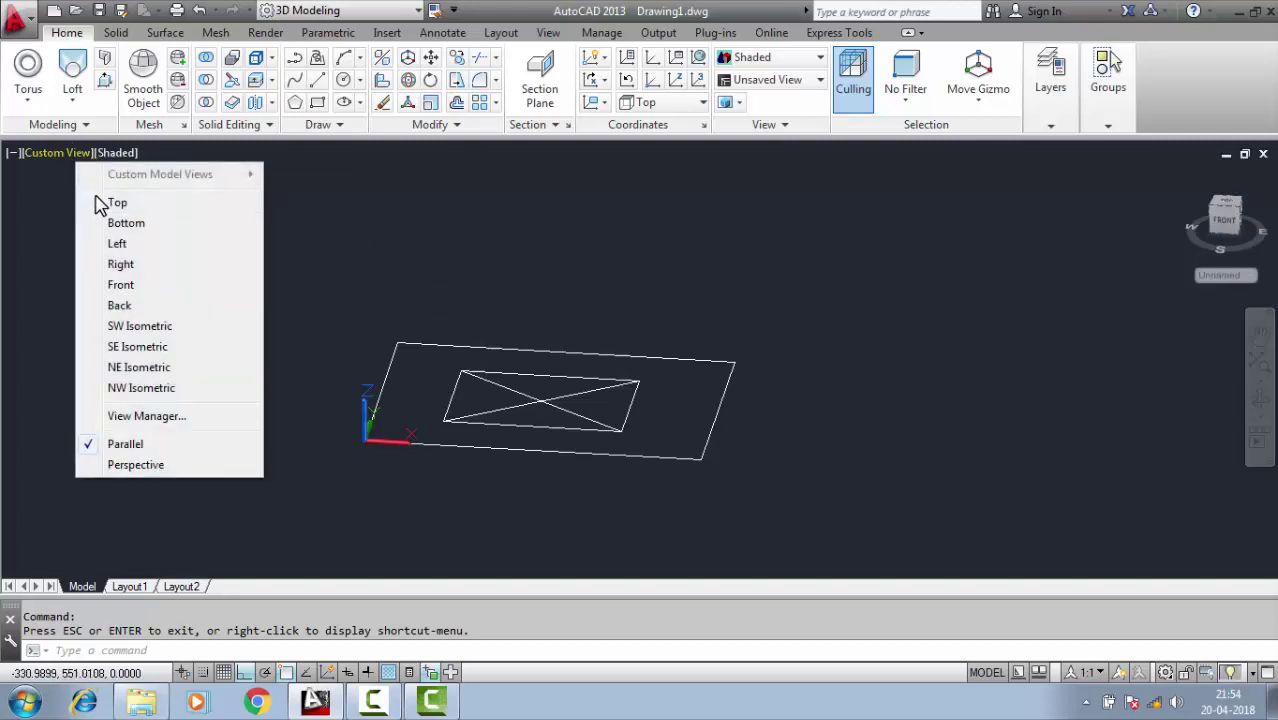
click(121, 264)
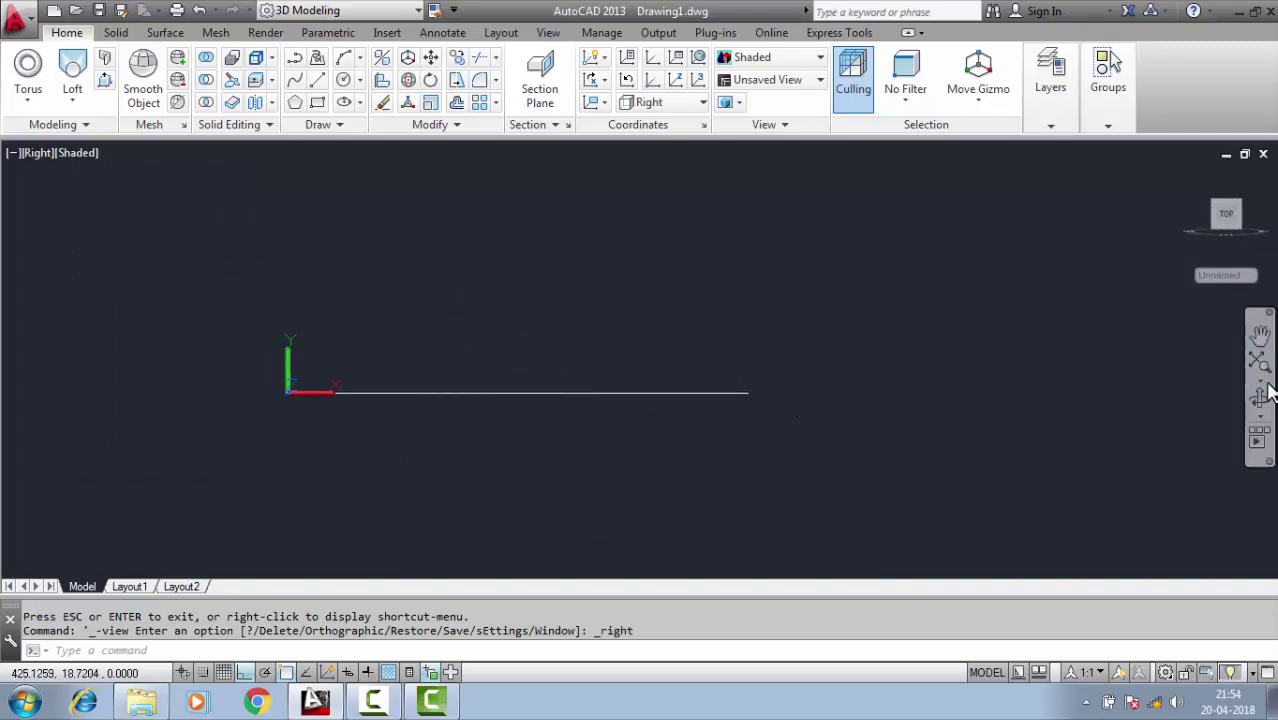
mouse_move(985, 405)
mouse_down()
mouse_move(573, 456)
mouse_move(618, 447)
mouse_up()
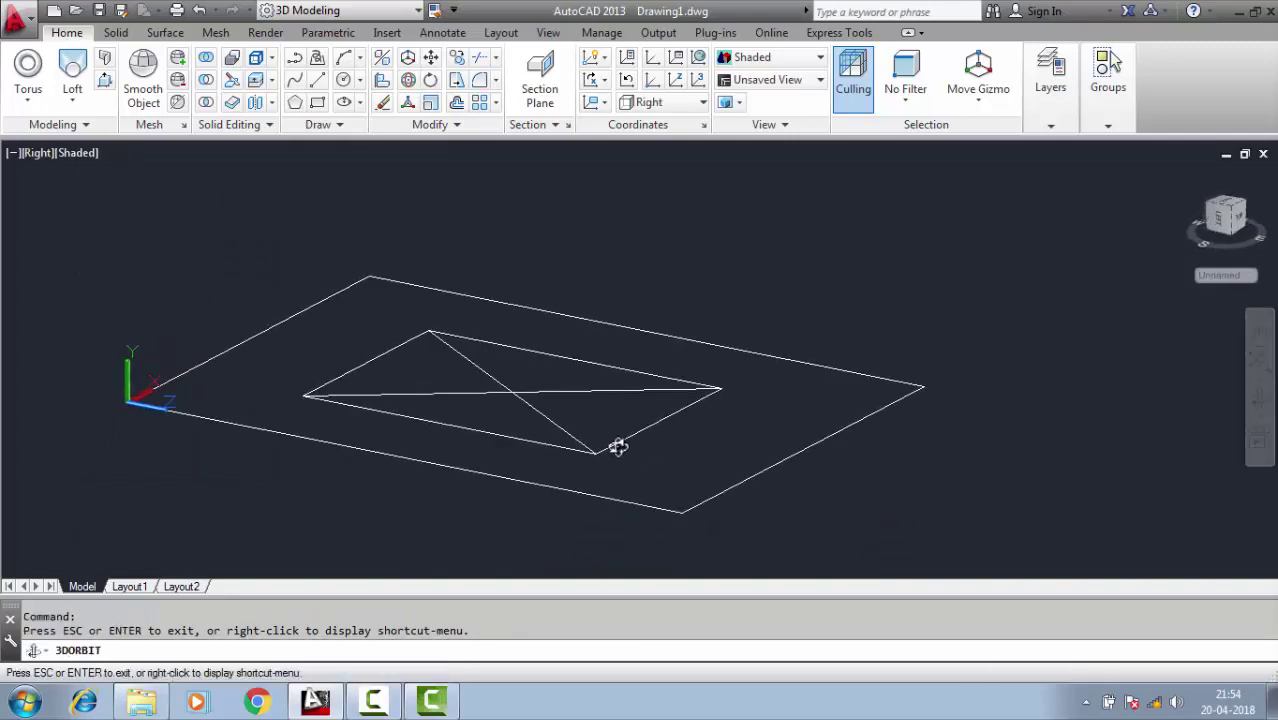
key(Escape)
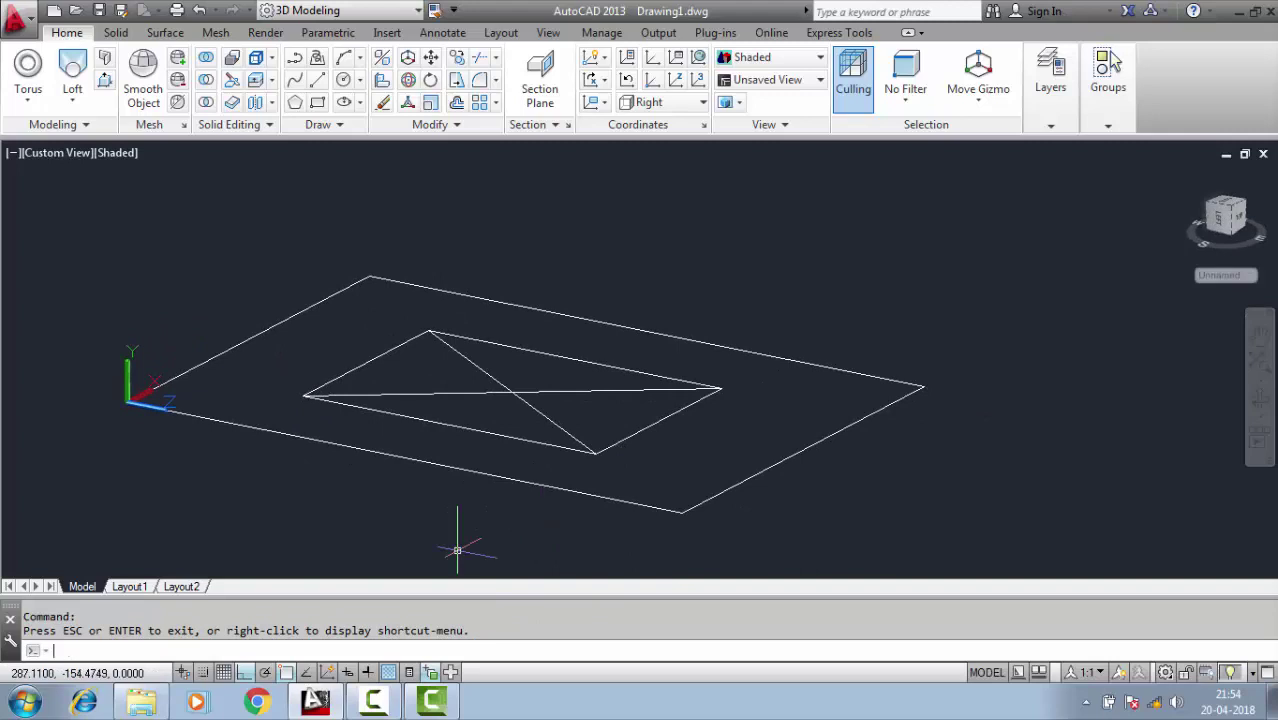
Step: Define a UCS with origin at the X's centre and an upright XY plane
text(ucs)
key(Return)
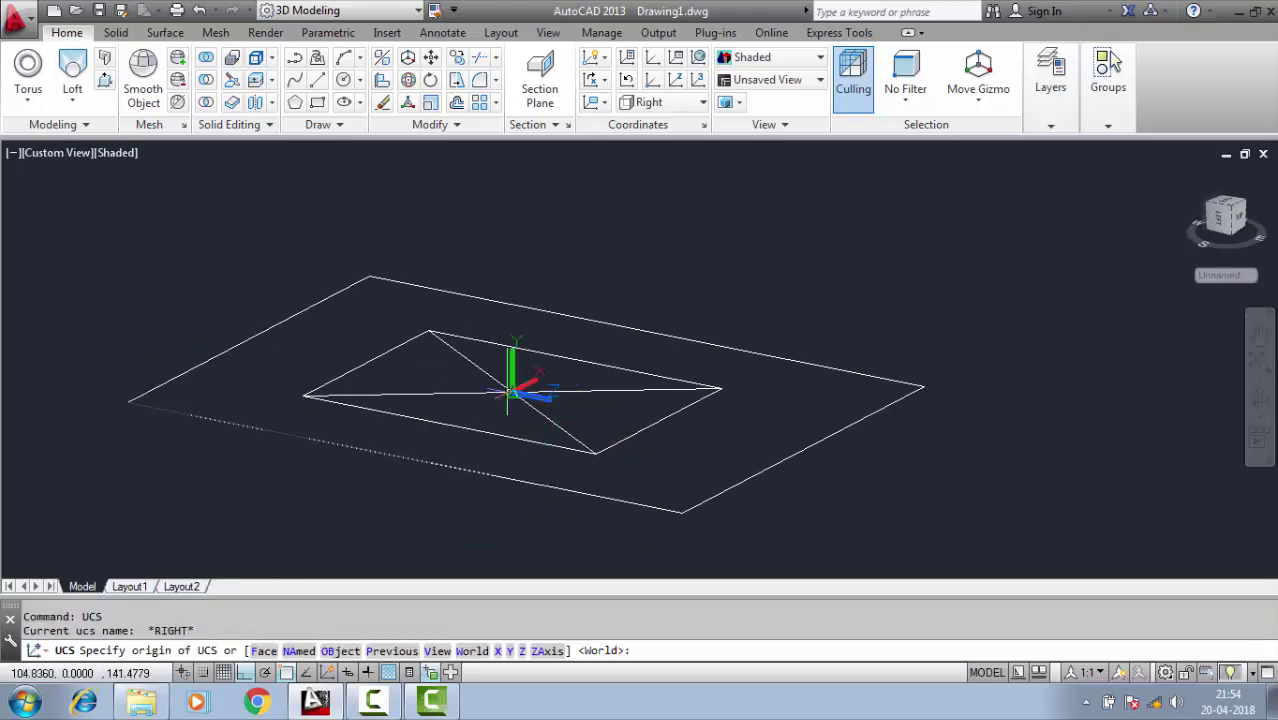
click(510, 393)
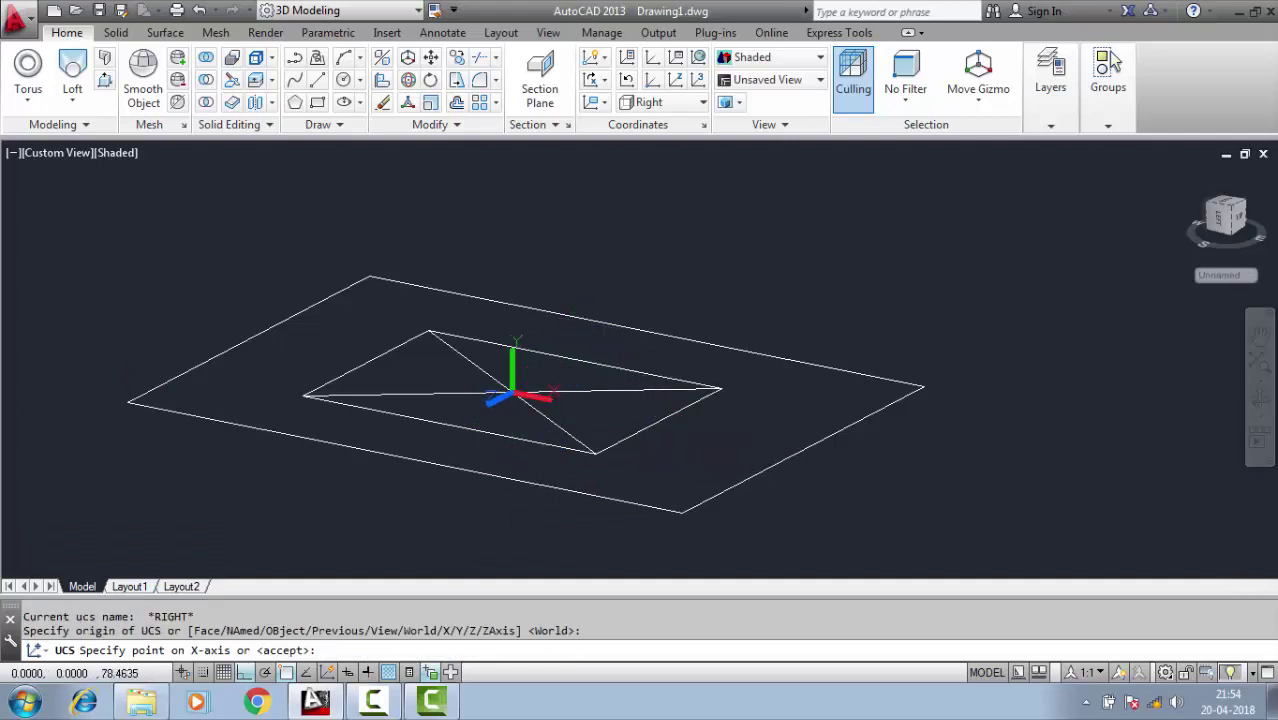
click(688, 438)
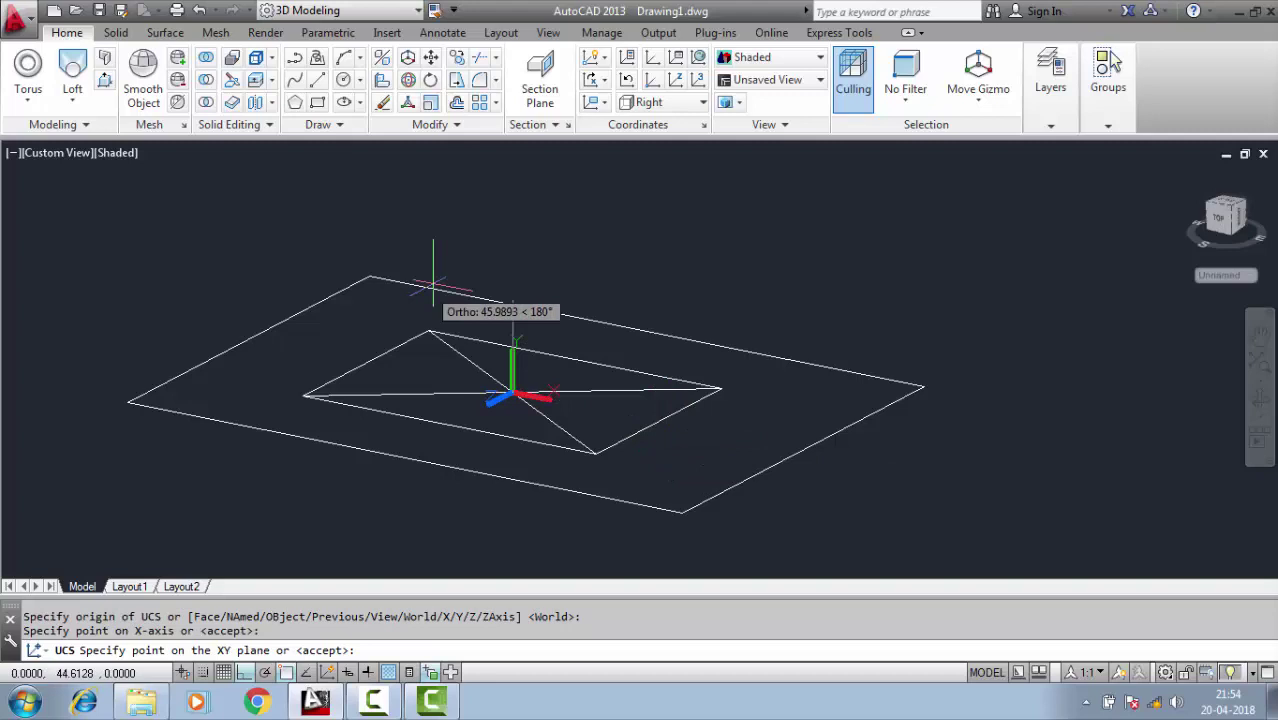
click(495, 250)
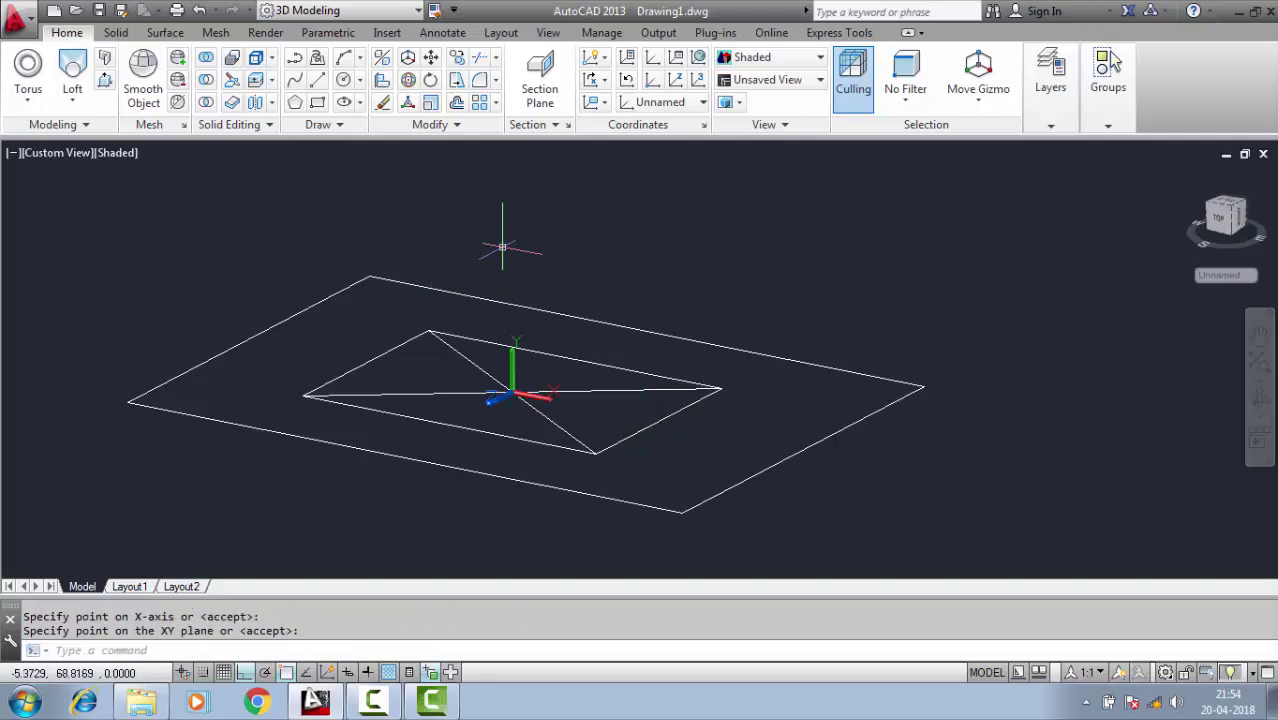
click(1258, 405)
mouse_move(588, 368)
mouse_down()
mouse_move(642, 405)
mouse_move(616, 404)
mouse_up()
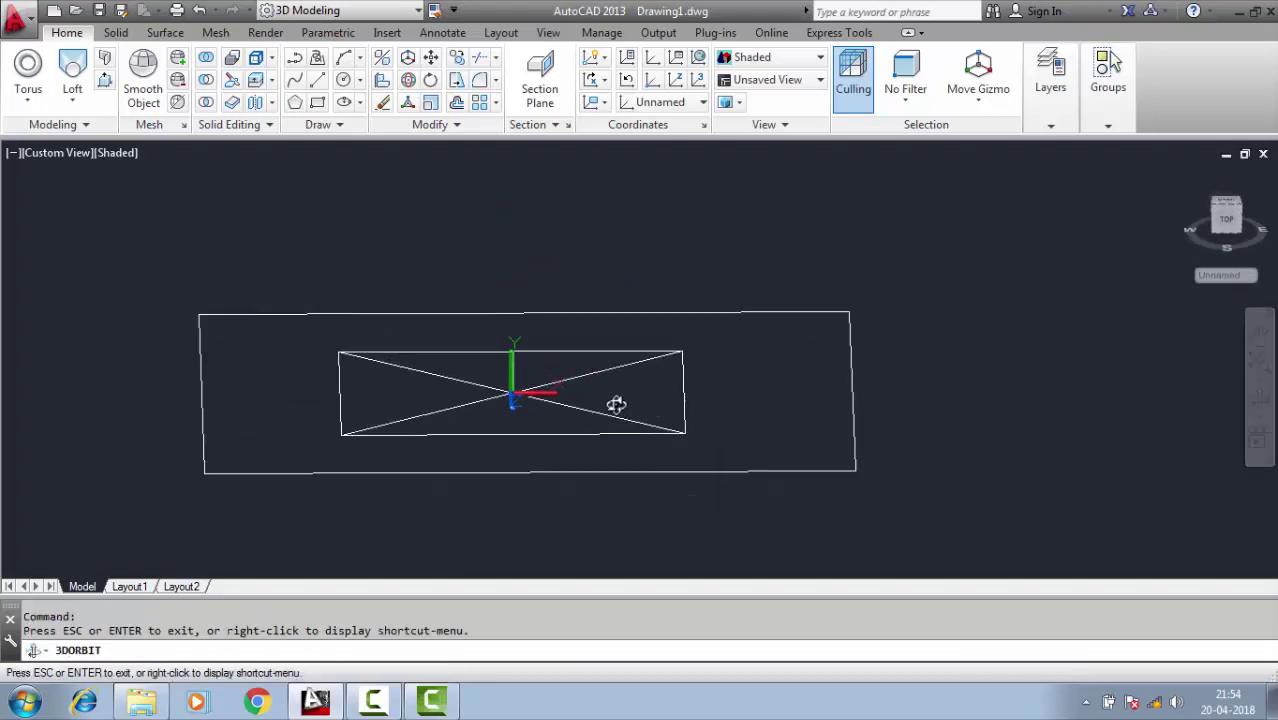
key(Escape)
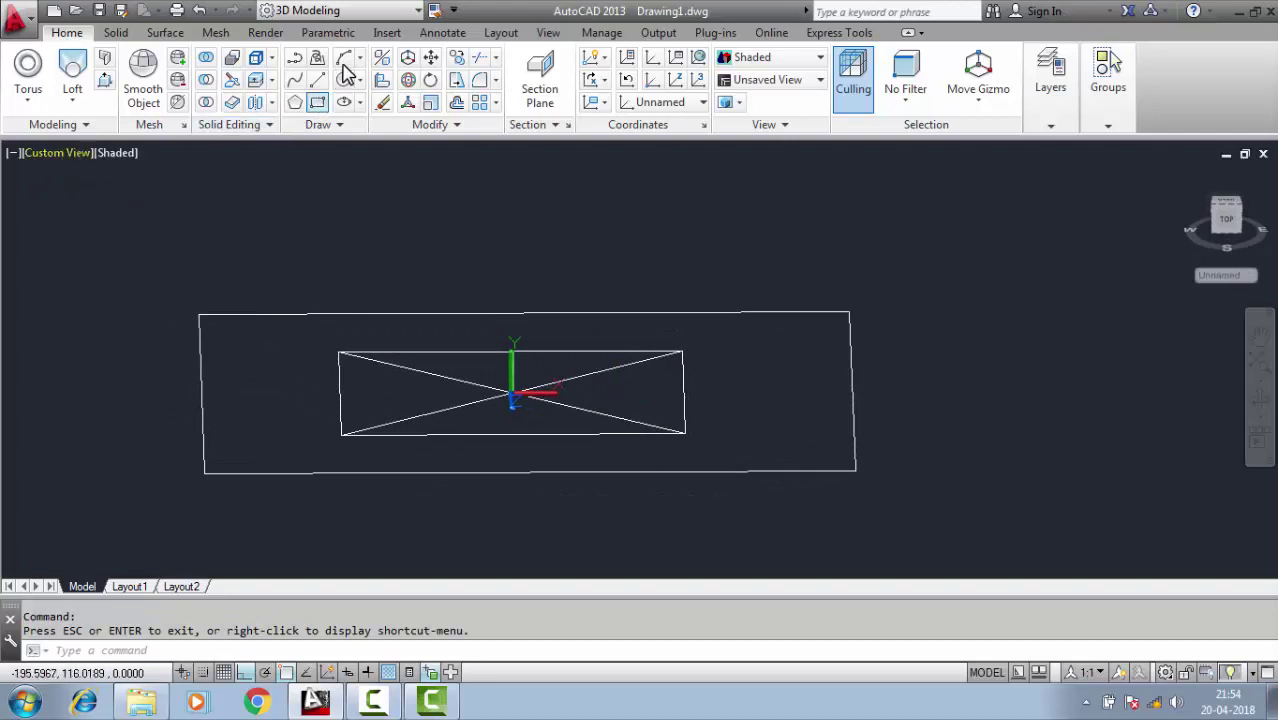
Step: Draw a three-point arc from the rectangle centre curving up and outward
click(346, 102)
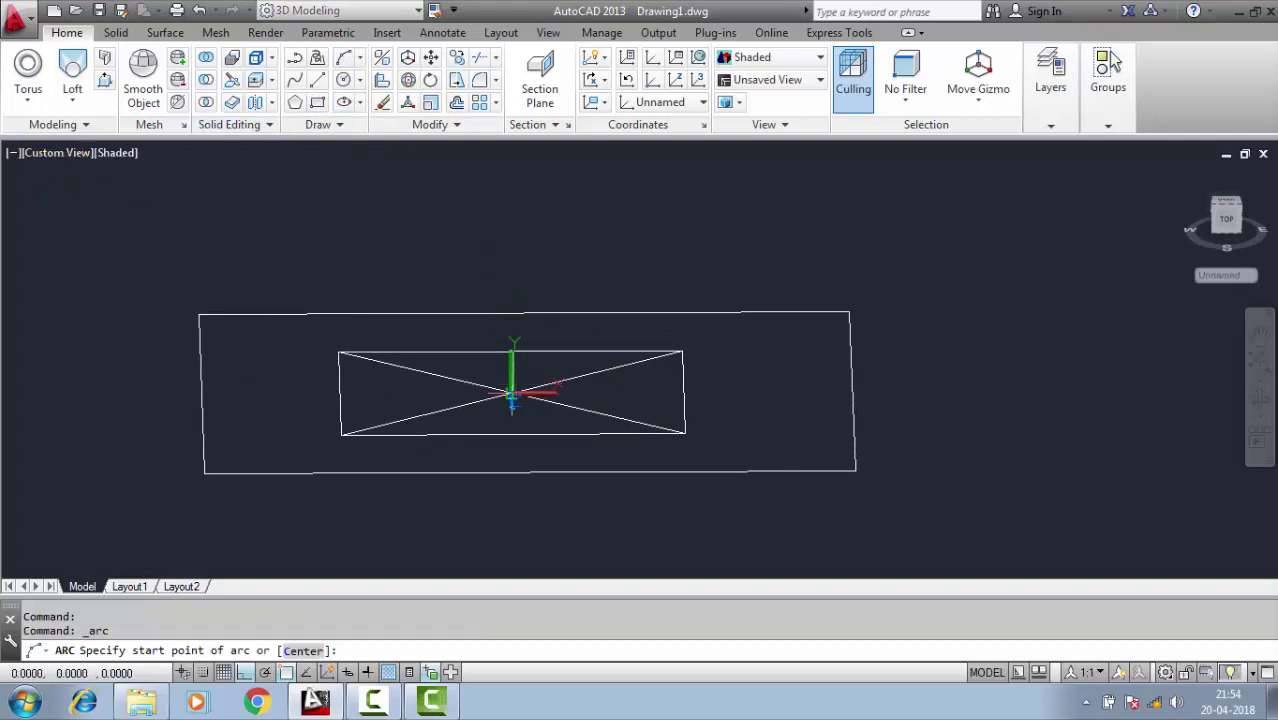
click(512, 360)
scroll(570, 216, down, 5)
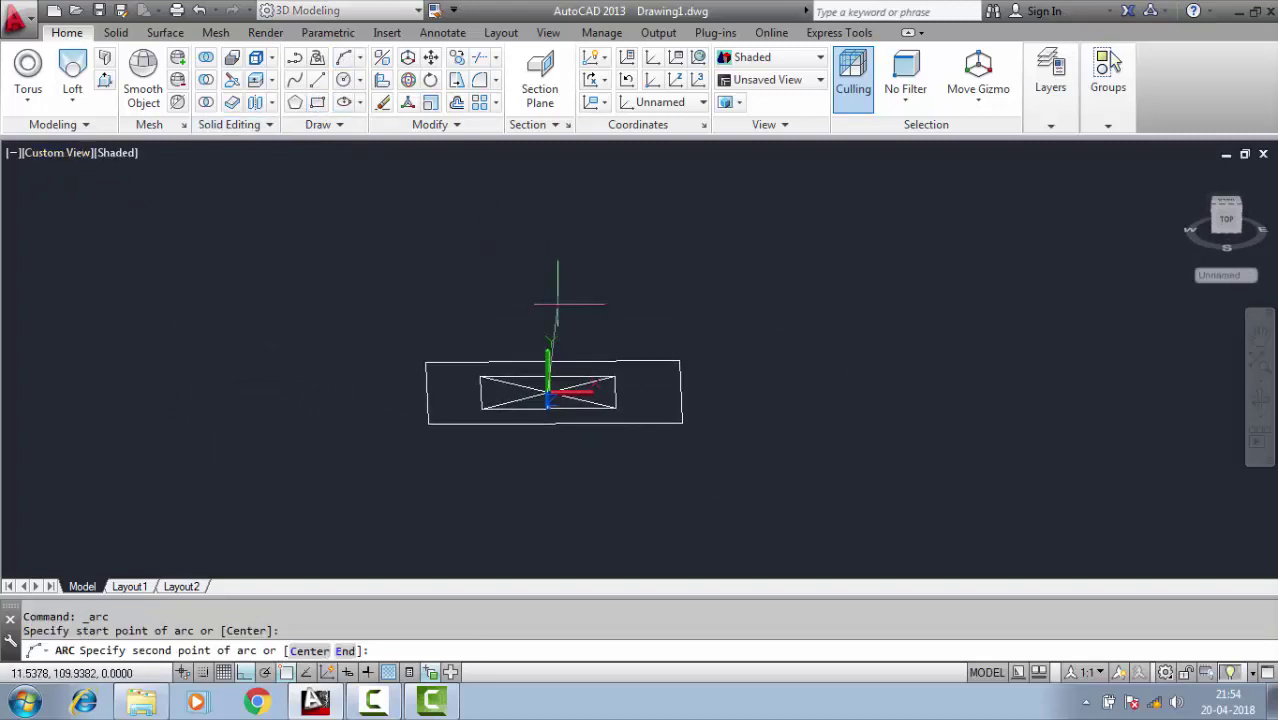
scroll(557, 303, up, 2)
scroll(582, 280, up, 2)
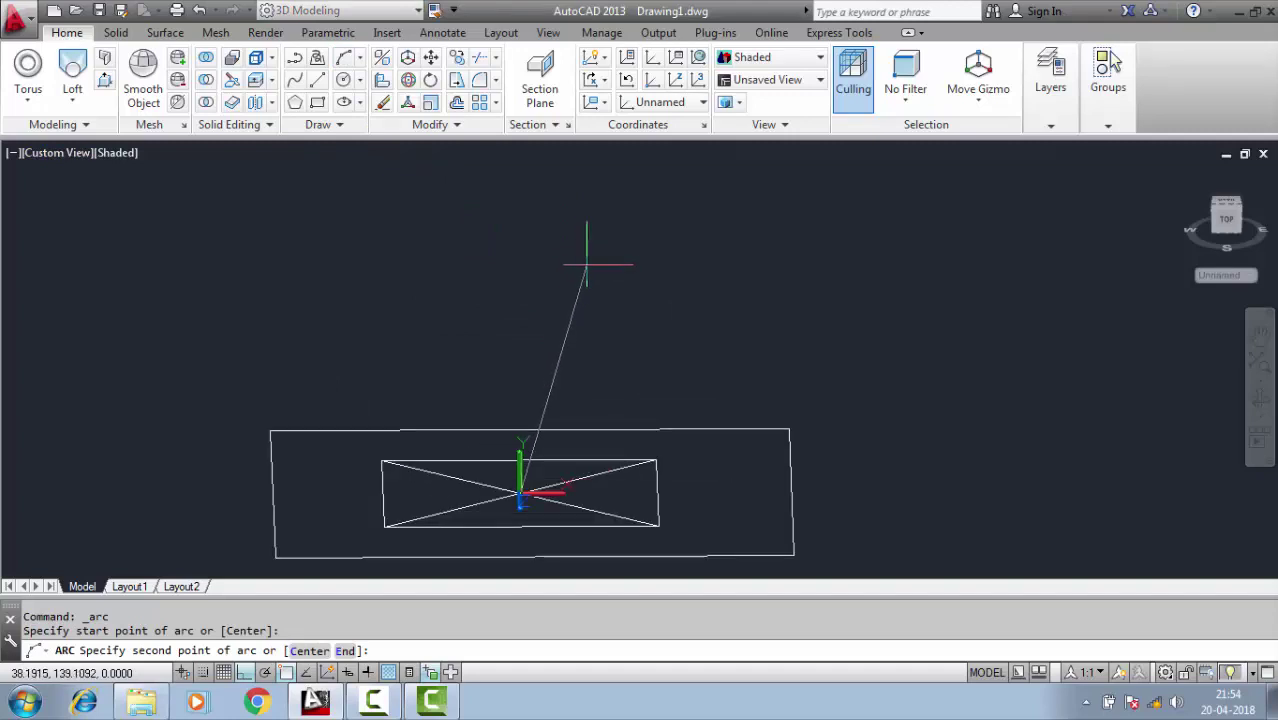
click(582, 262)
scroll(650, 200, down, 2)
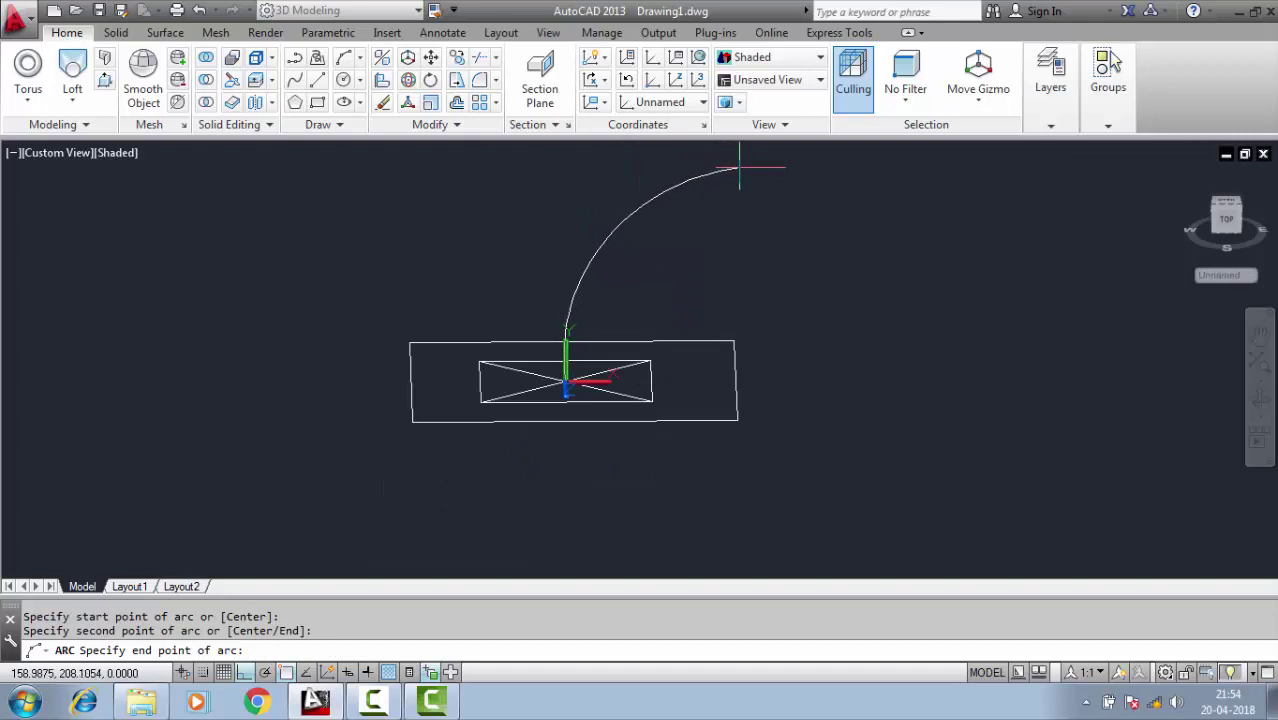
click(741, 165)
Step: Reorient the UCS with its origin at the arc's far end
click(1257, 402)
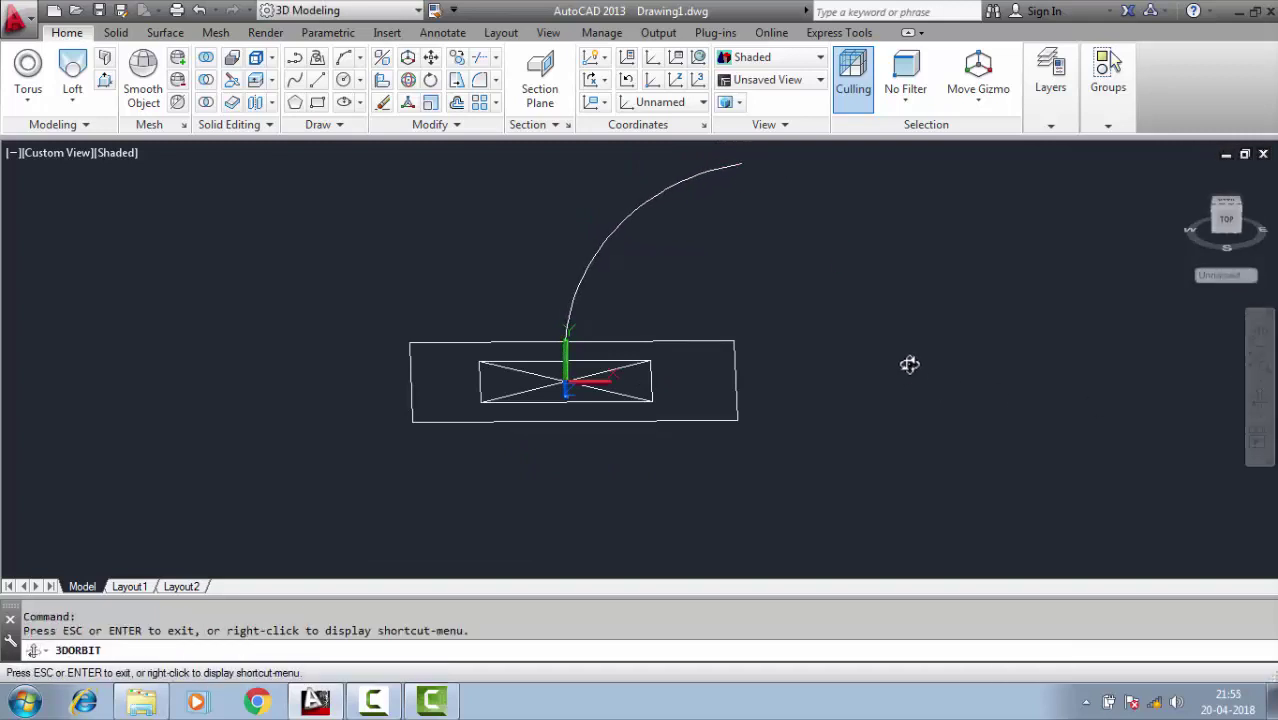
mouse_move(909, 364)
mouse_down()
mouse_move(770, 399)
mouse_move(822, 354)
mouse_move(822, 379)
mouse_move(757, 384)
mouse_up()
key(Escape)
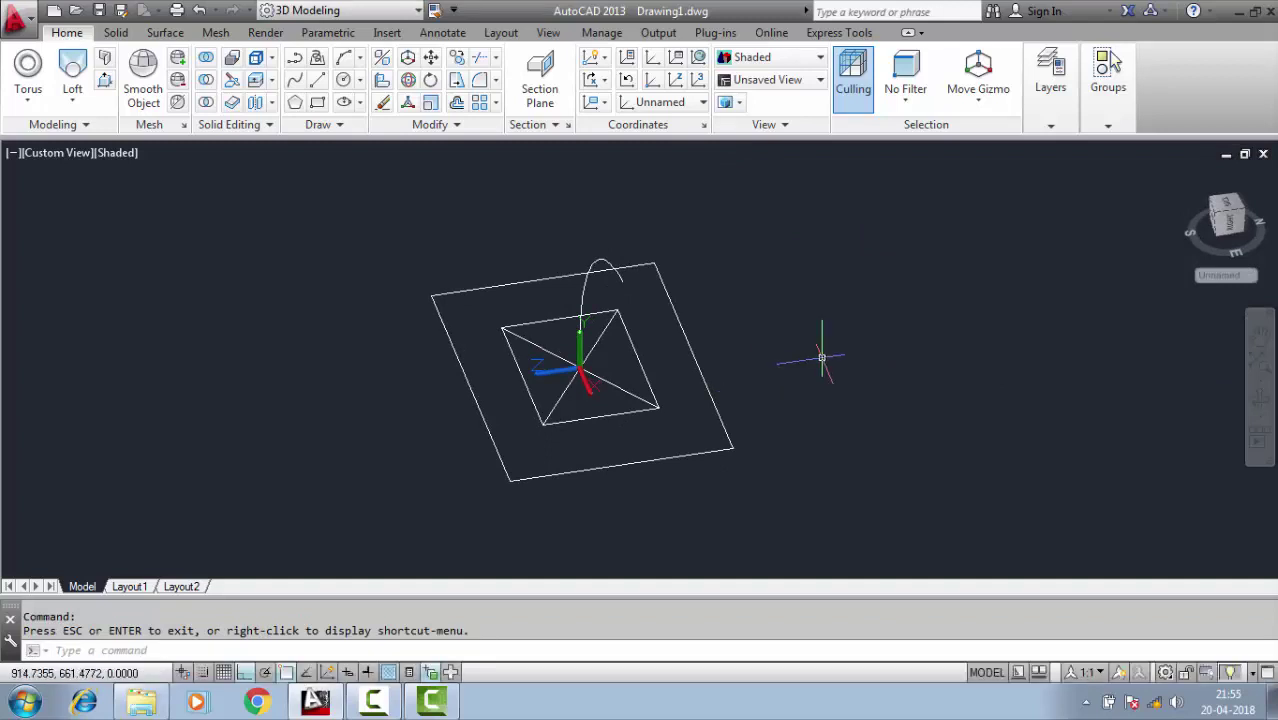
text(ucs)
key(Return)
click(620, 283)
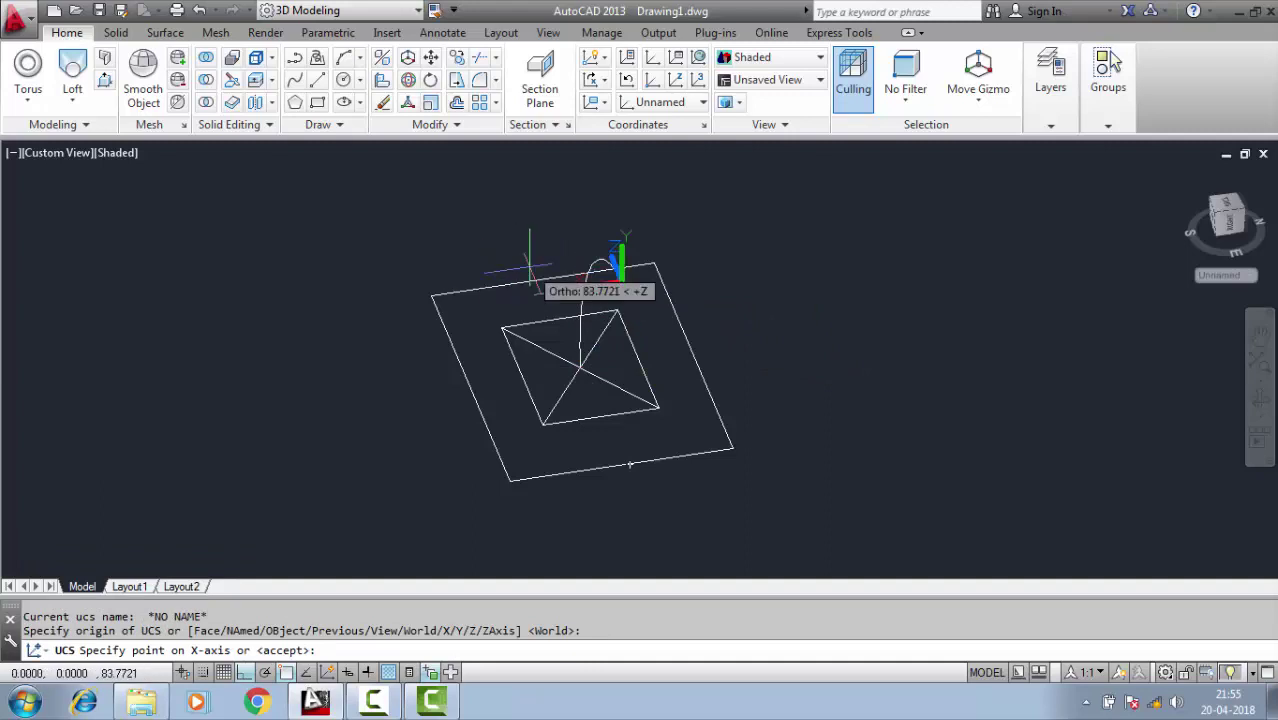
click(566, 195)
click(632, 190)
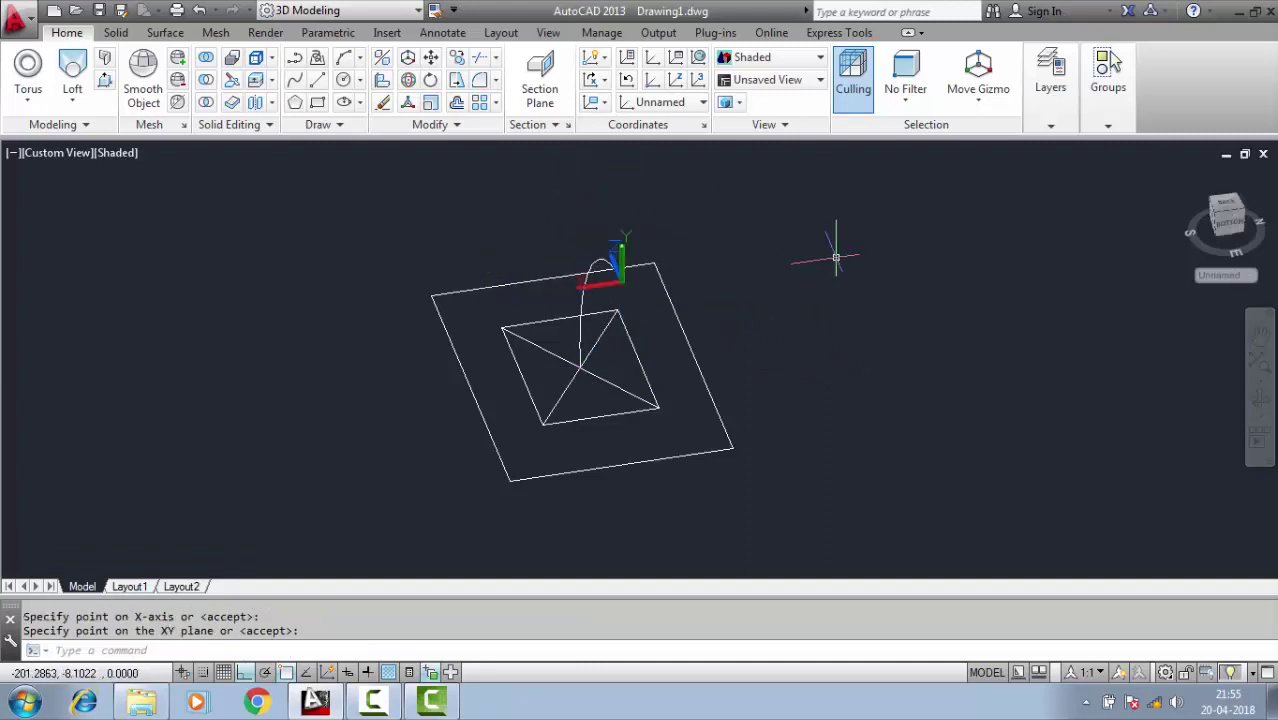
Step: Draw a circle centred on the arc's end, with object snap off for the radius
click(345, 82)
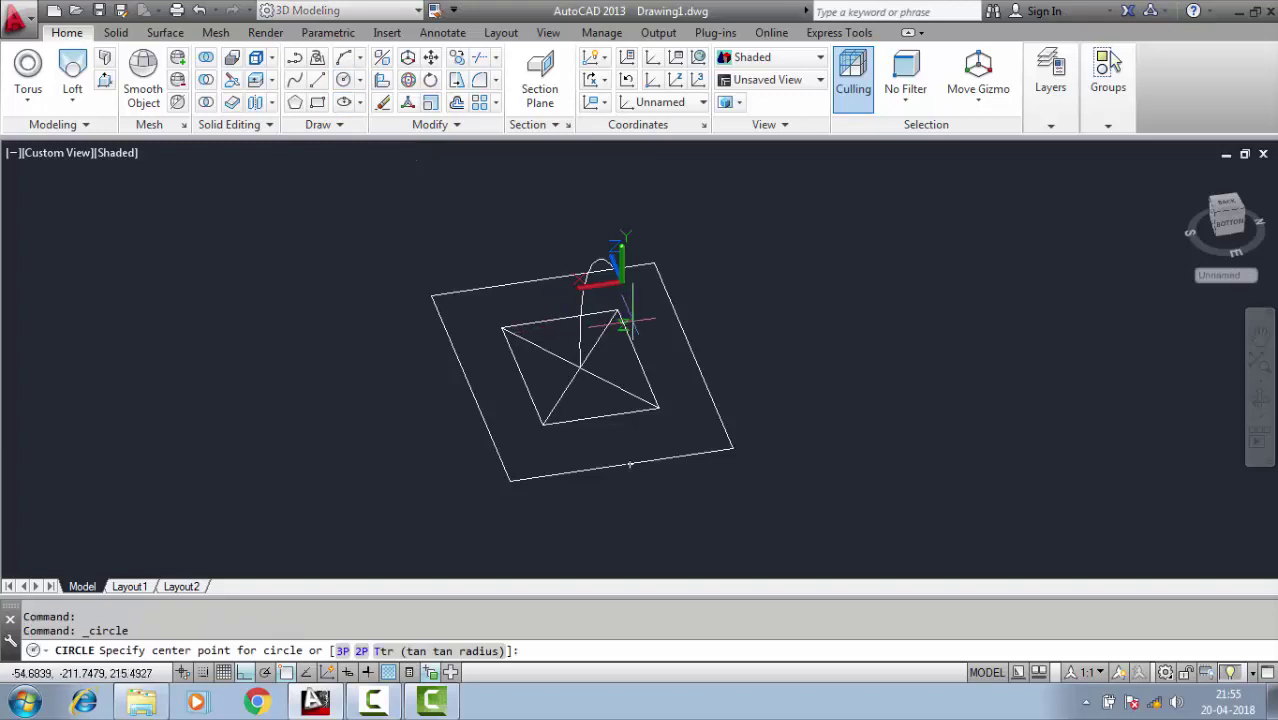
click(621, 283)
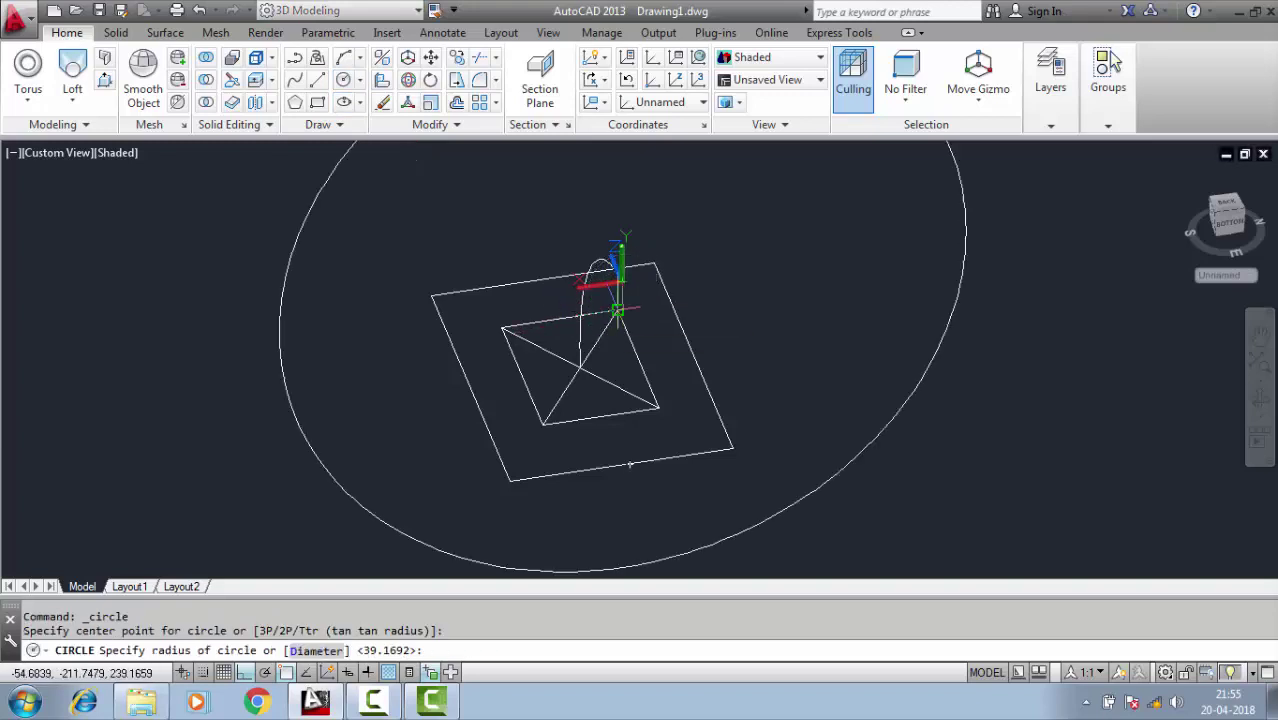
scroll(620, 322, up, 3)
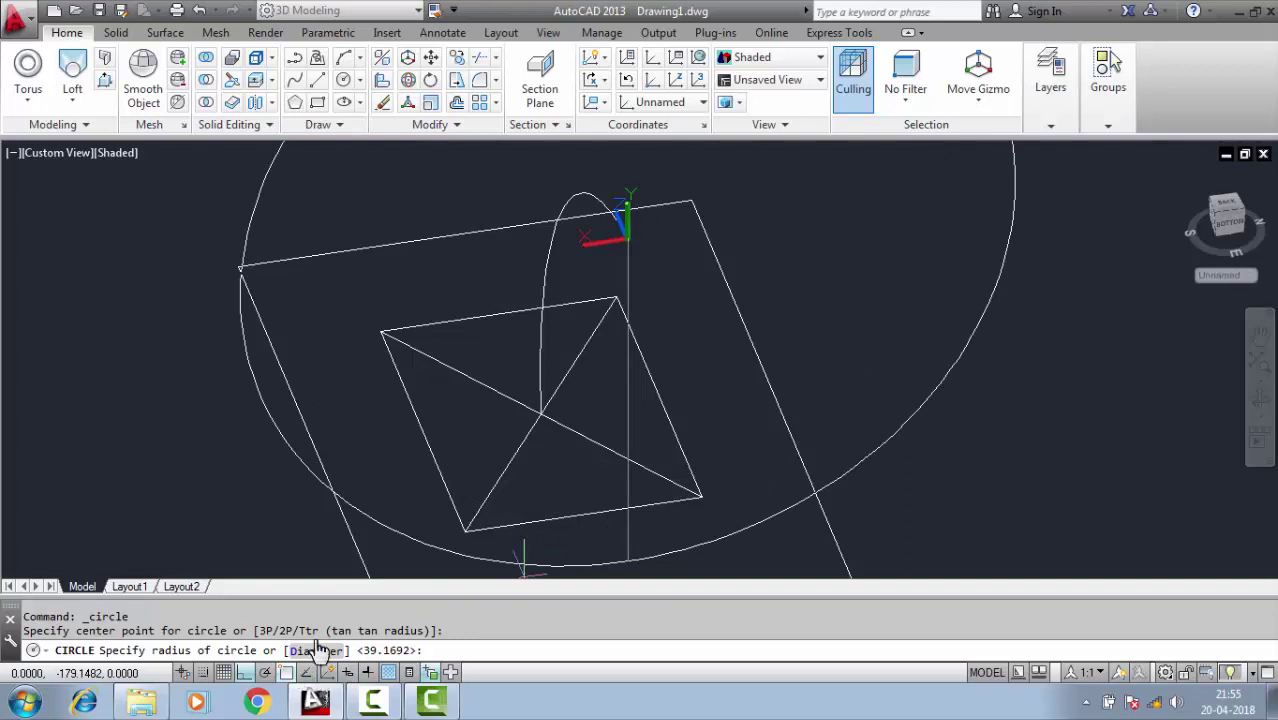
key(F3)
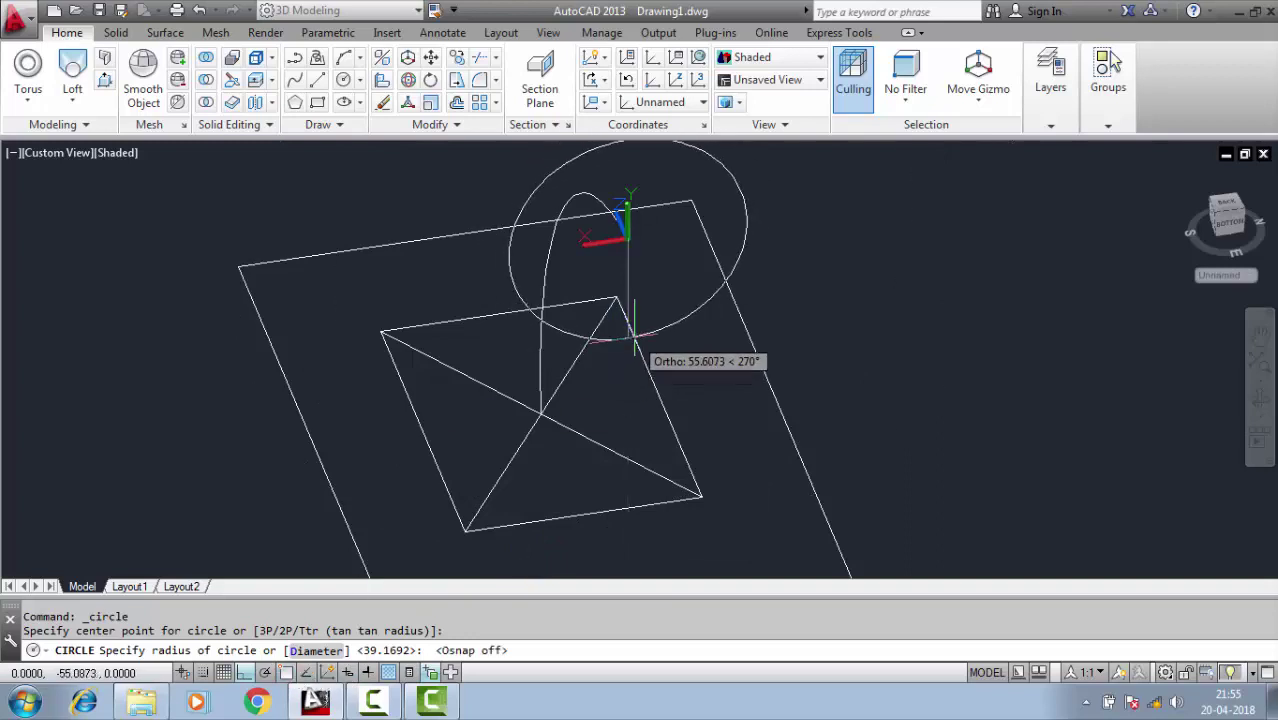
click(631, 336)
click(1203, 395)
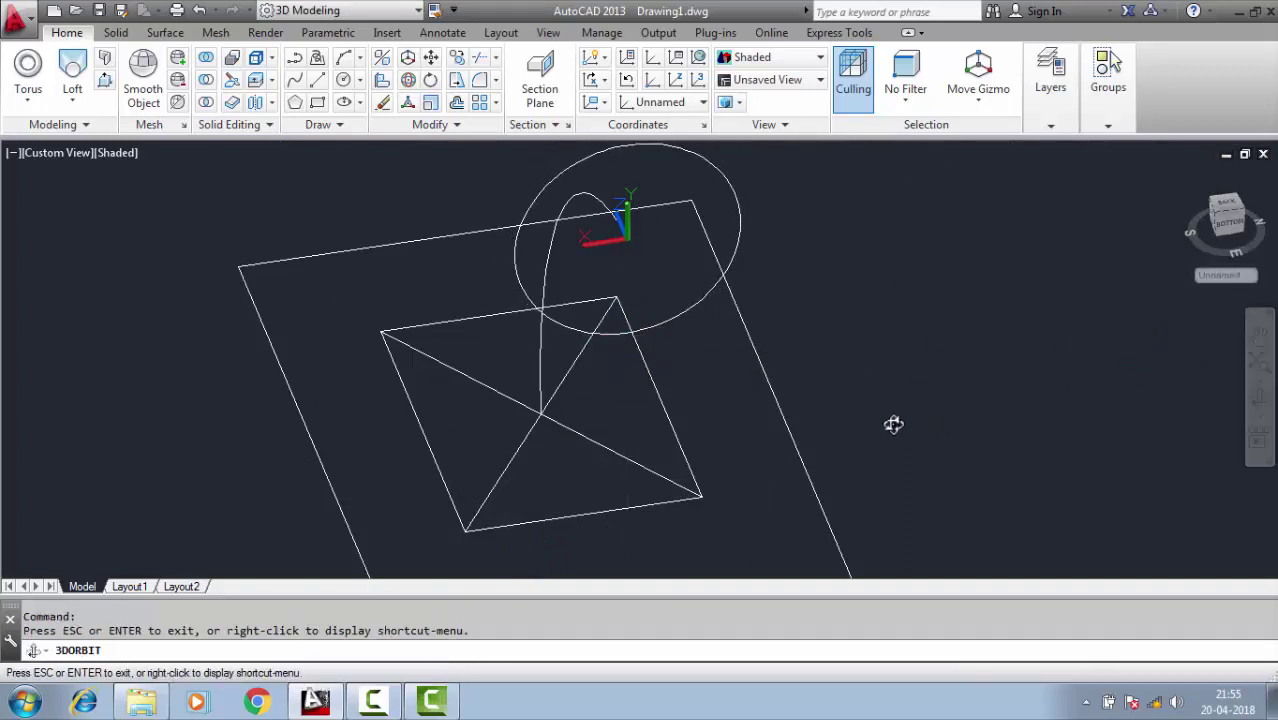
mouse_move(621, 393)
mouse_down()
mouse_move(713, 400)
mouse_move(733, 380)
mouse_move(816, 371)
mouse_move(850, 328)
mouse_move(893, 317)
mouse_up()
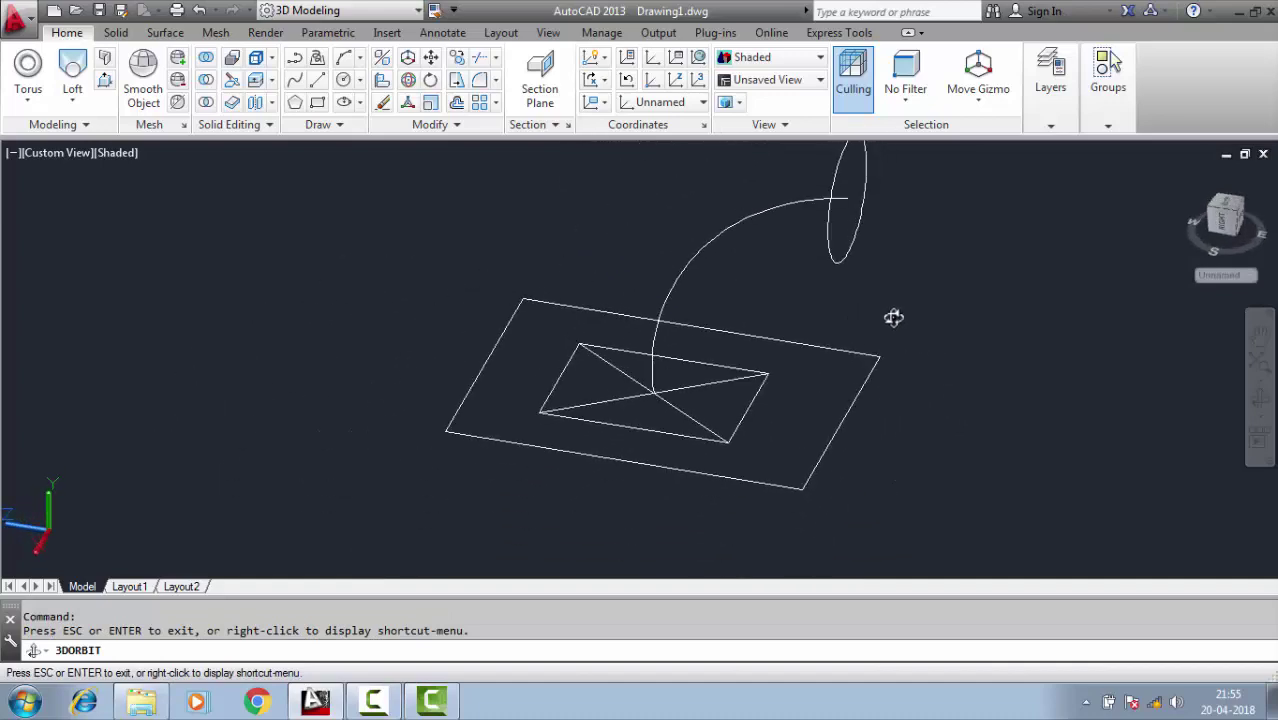
Step: Delete both diagonal lines from the inner rectangle
key(Escape)
click(718, 383)
key(Delete)
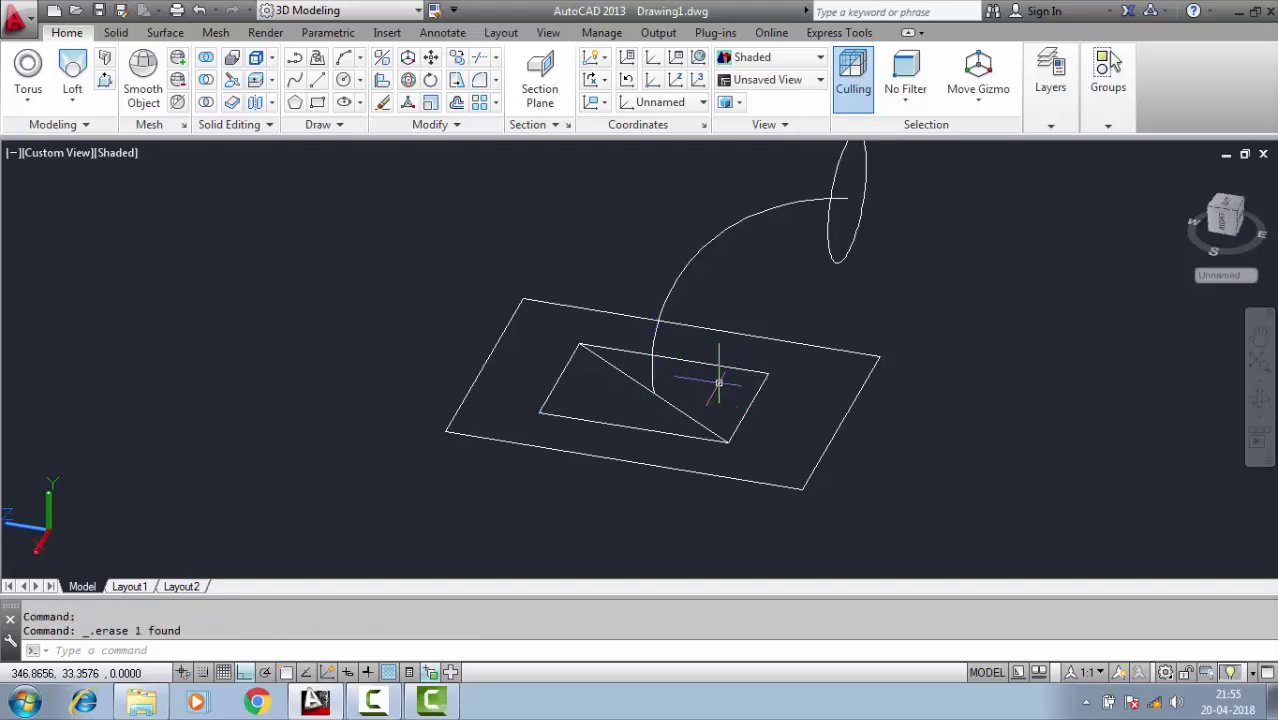
click(695, 422)
key(Delete)
scroll(744, 368, down, 2)
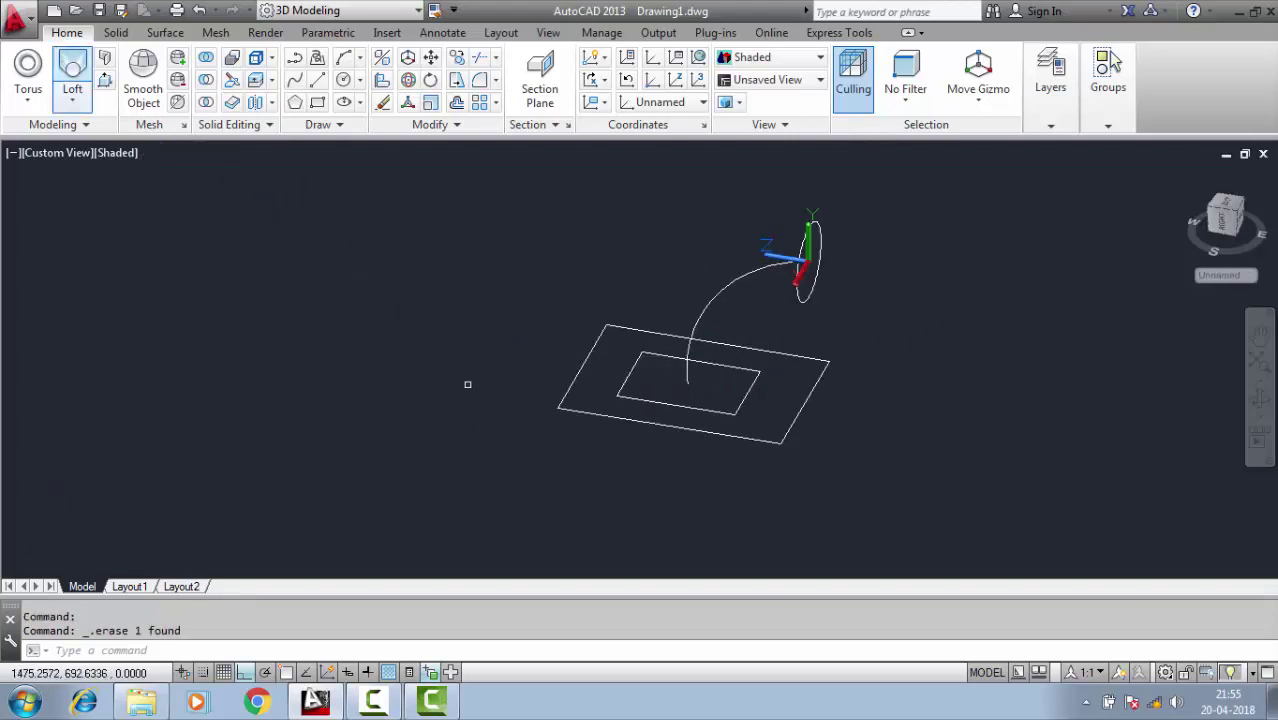
Step: Loft the inner rectangle to the upright circle using the arc as path
click(643, 401)
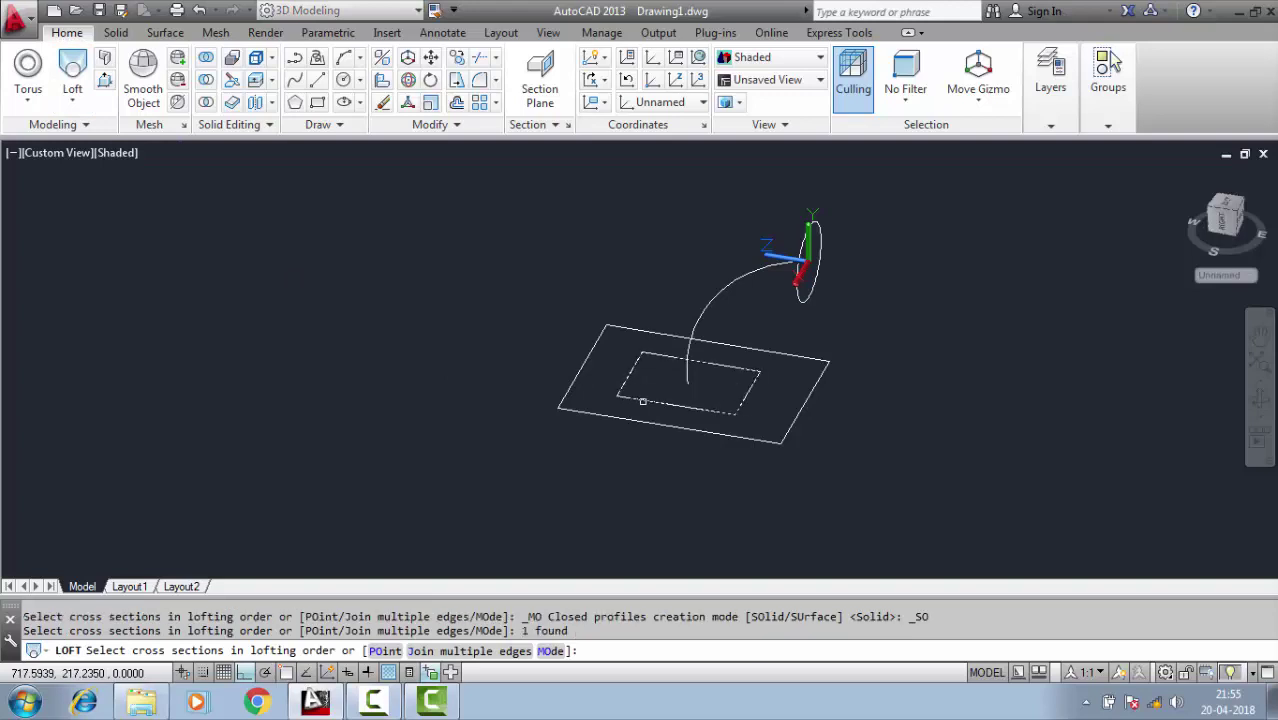
click(799, 302)
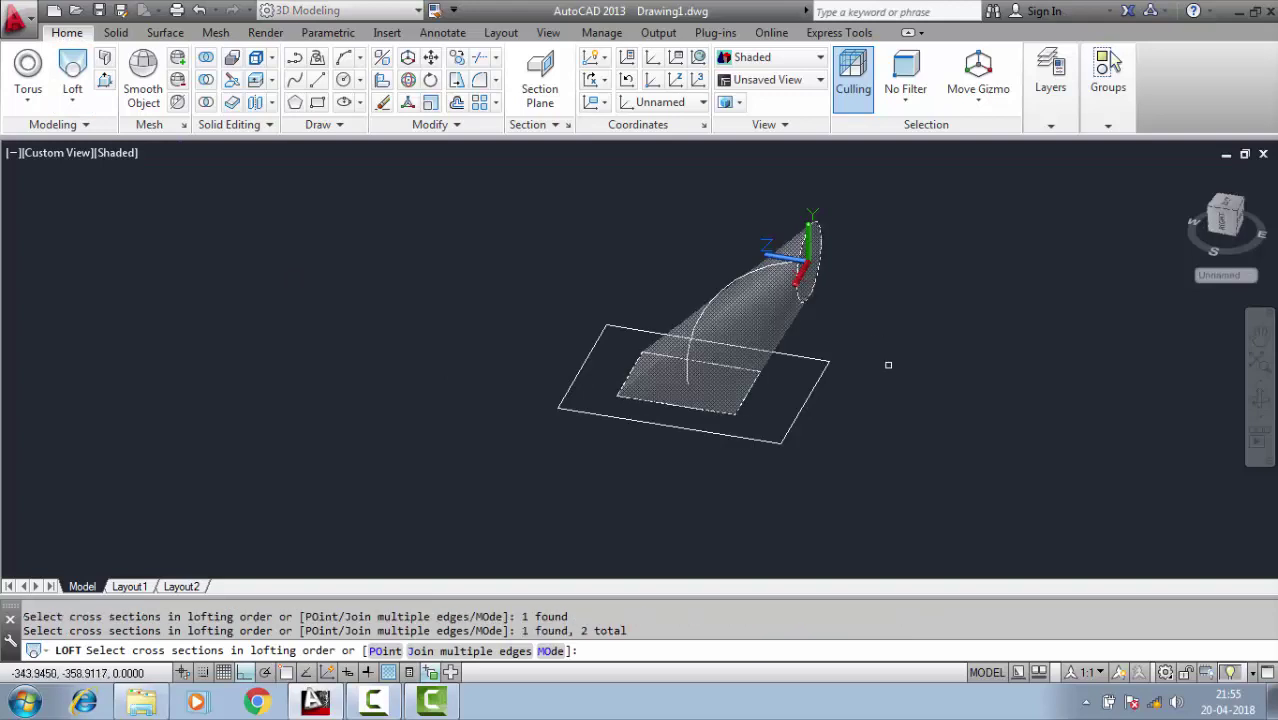
key(Return)
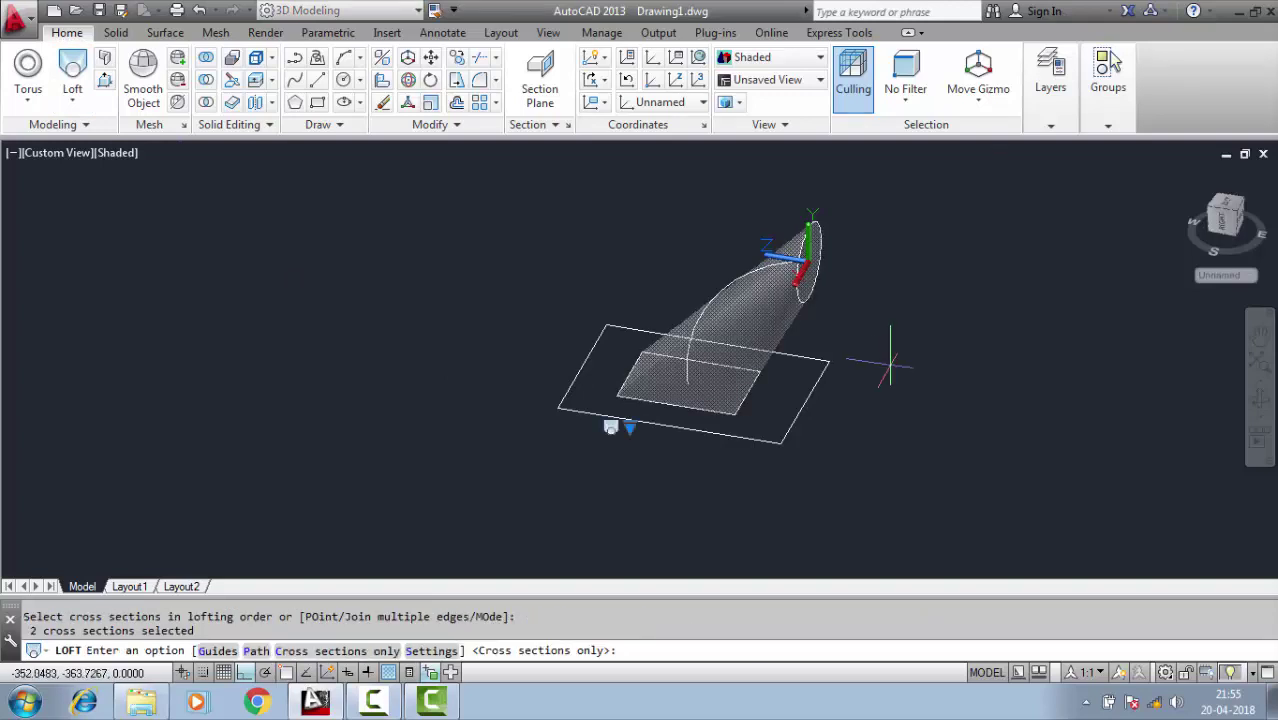
click(258, 653)
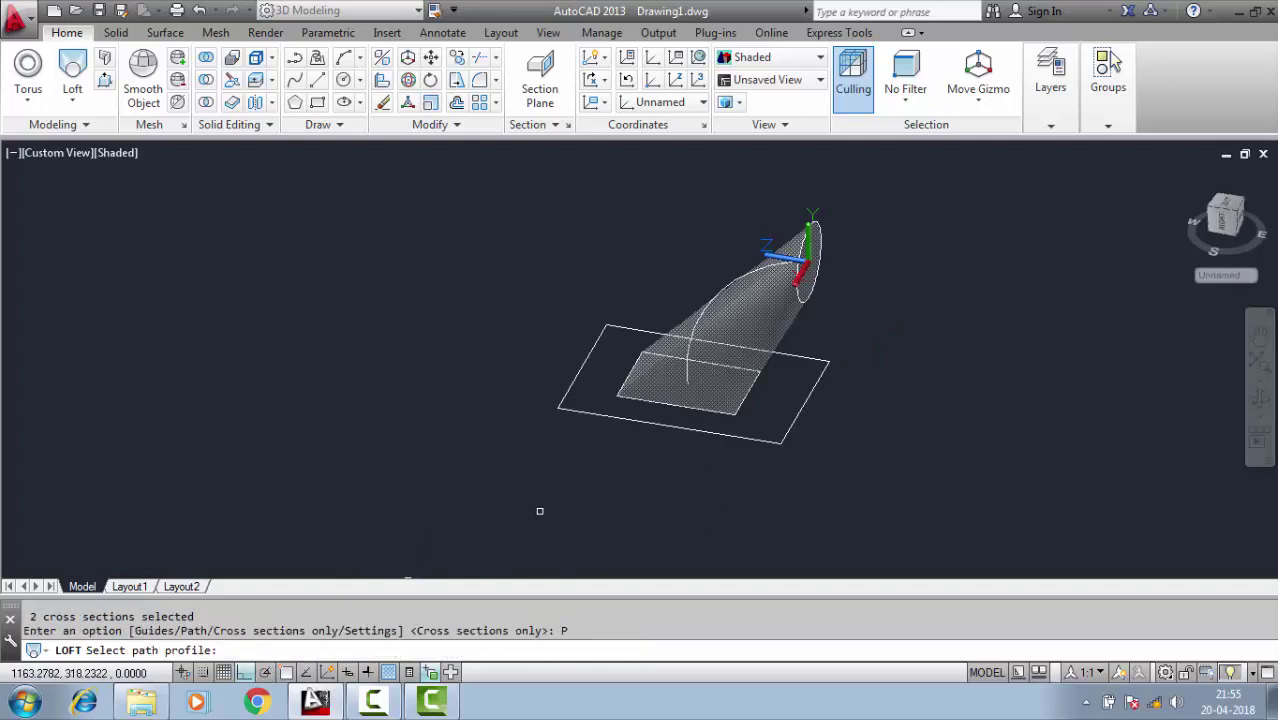
click(690, 346)
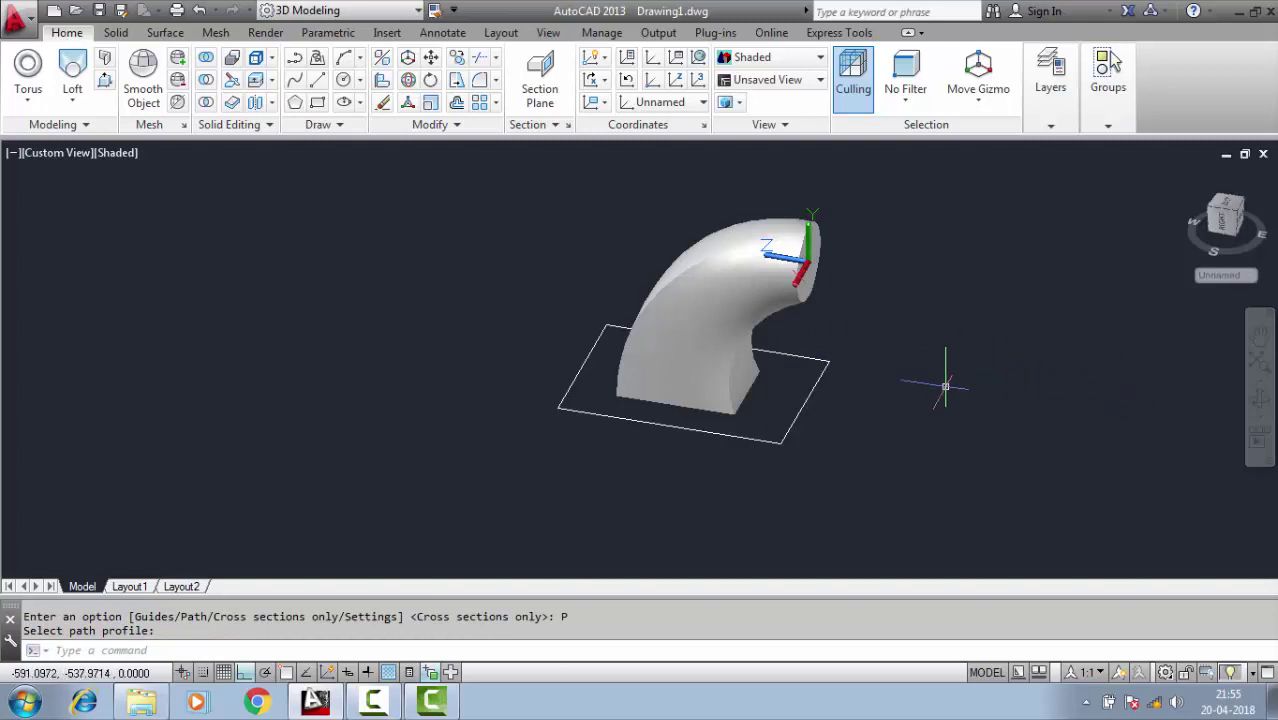
key(Escape)
Step: Orbit around the bent lofted solid until its round end faces the view
click(1258, 412)
mouse_move(685, 343)
mouse_down()
mouse_move(584, 399)
mouse_move(757, 293)
mouse_move(642, 280)
mouse_move(485, 318)
mouse_up()
mouse_move(471, 334)
mouse_down()
mouse_move(673, 322)
mouse_move(638, 321)
mouse_up()
mouse_move(728, 309)
mouse_down()
mouse_move(911, 331)
mouse_move(725, 300)
mouse_move(679, 308)
mouse_move(762, 328)
mouse_move(819, 323)
mouse_up()
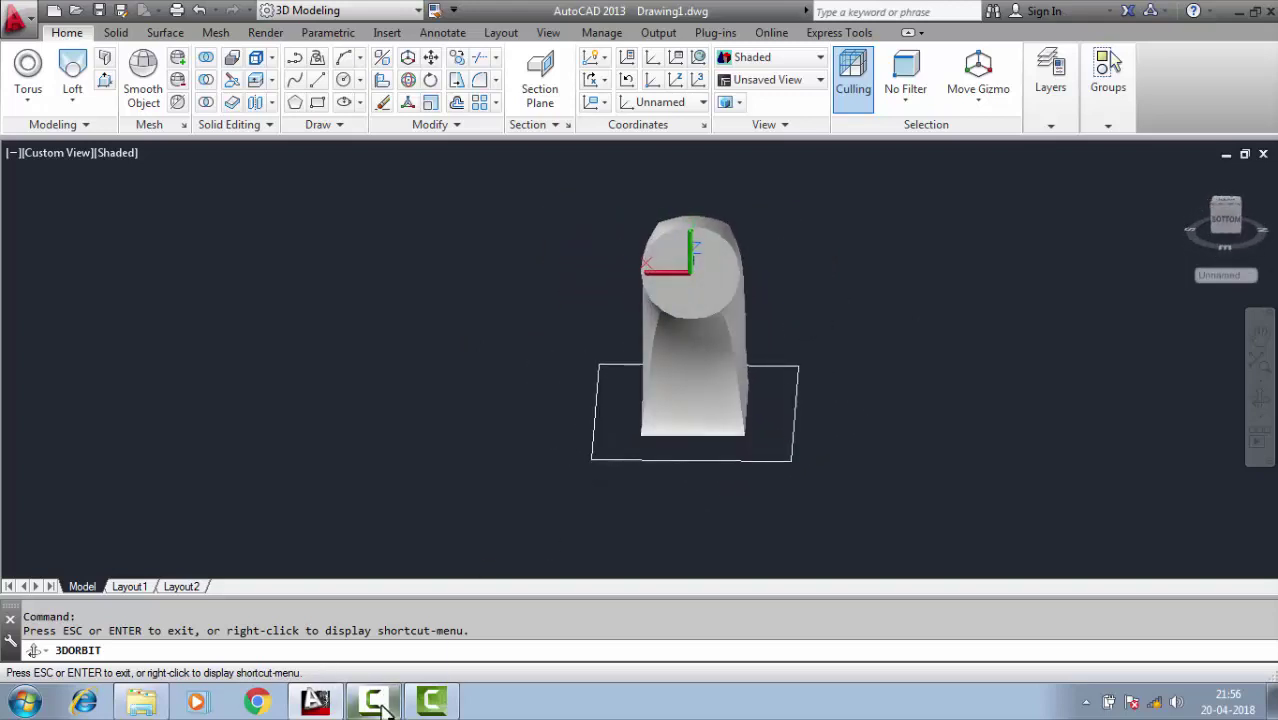